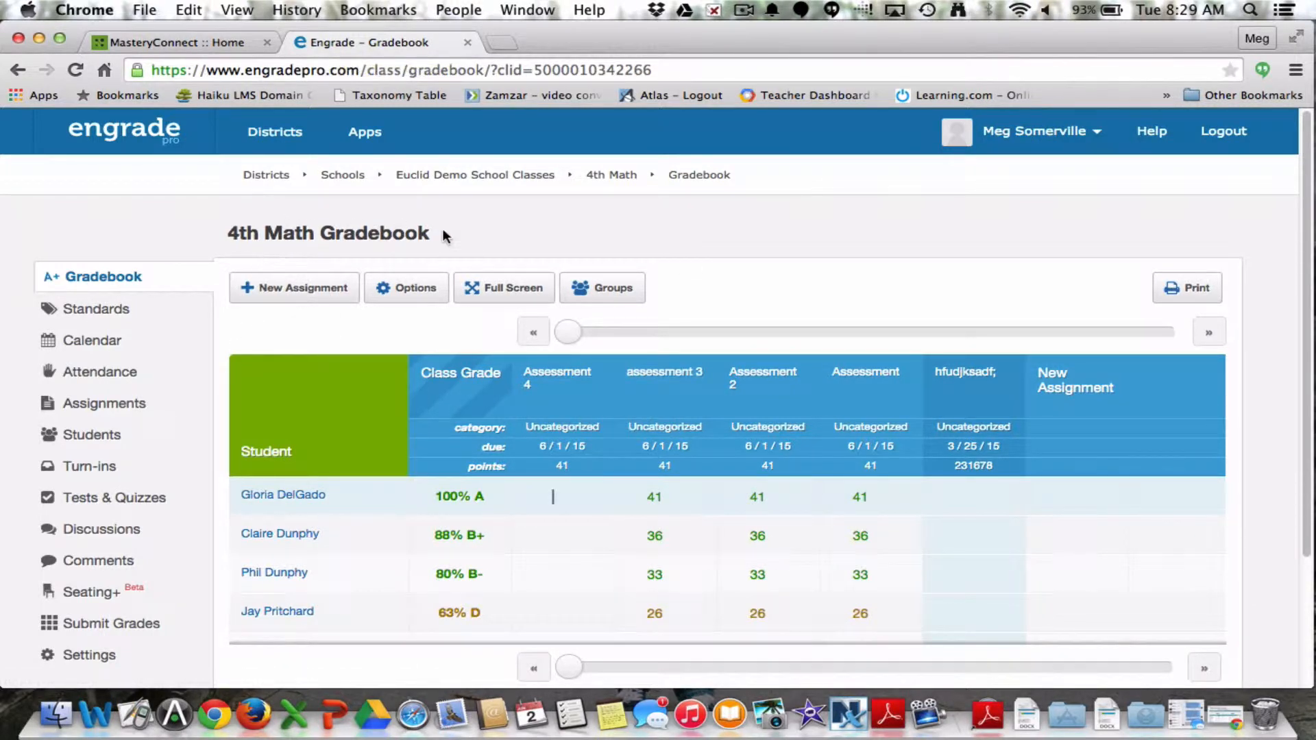
Switch to MasteryConnect and open the 4th grade math tracker Test for Engrade 4
{"action": "left_click", "coordinate": [173, 42]}
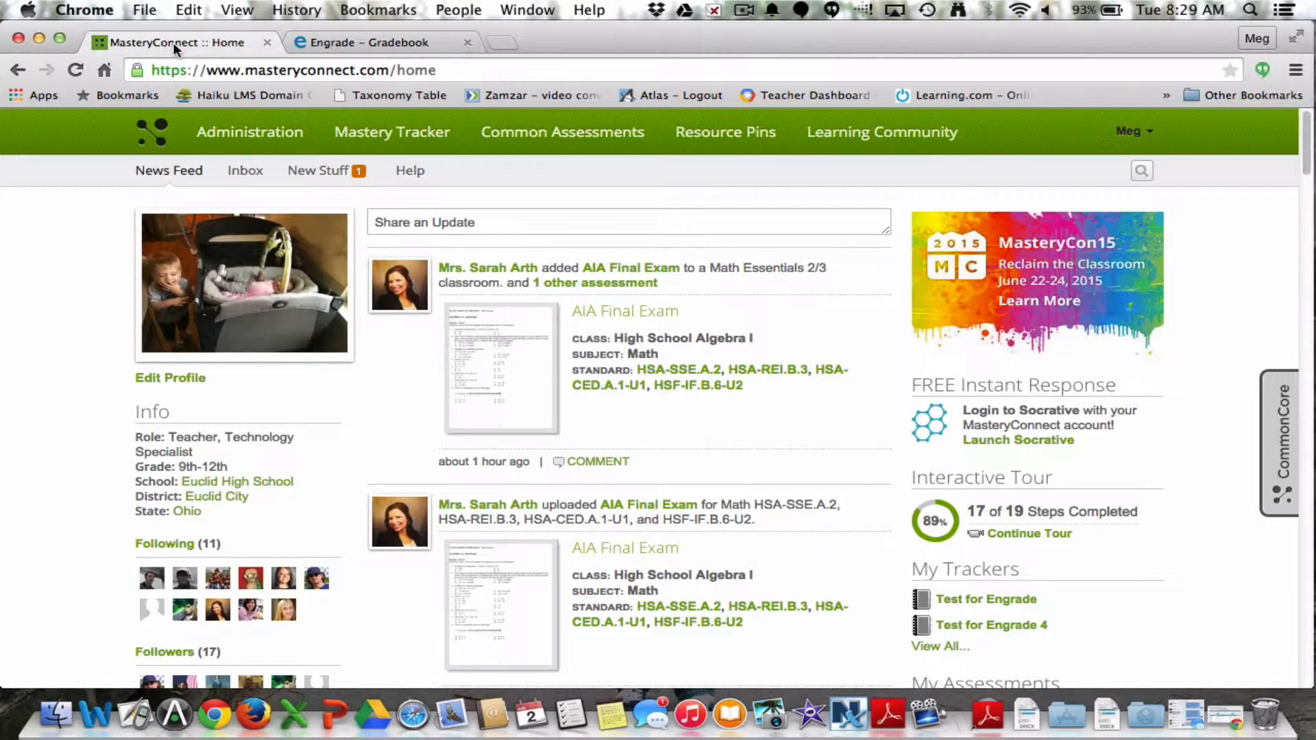
{"action": "left_click", "coordinate": [404, 140]}
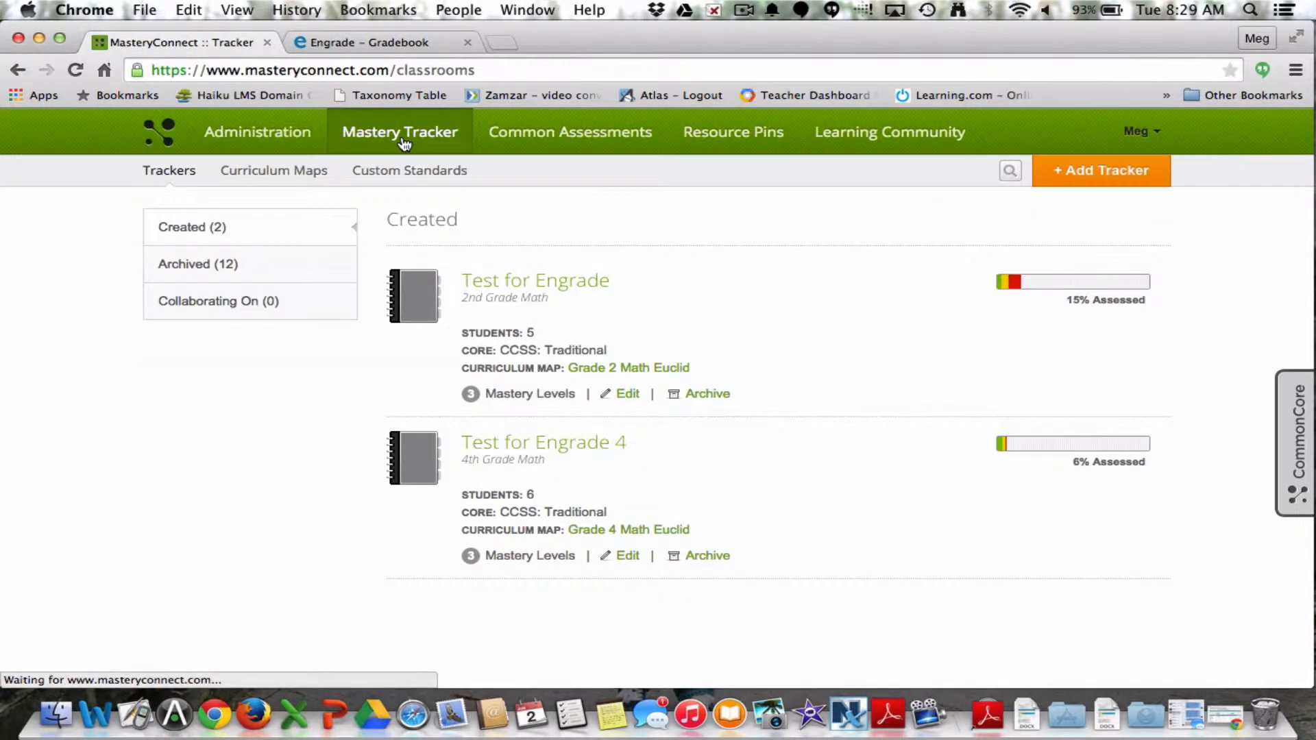
{"action": "left_click", "coordinate": [570, 445]}
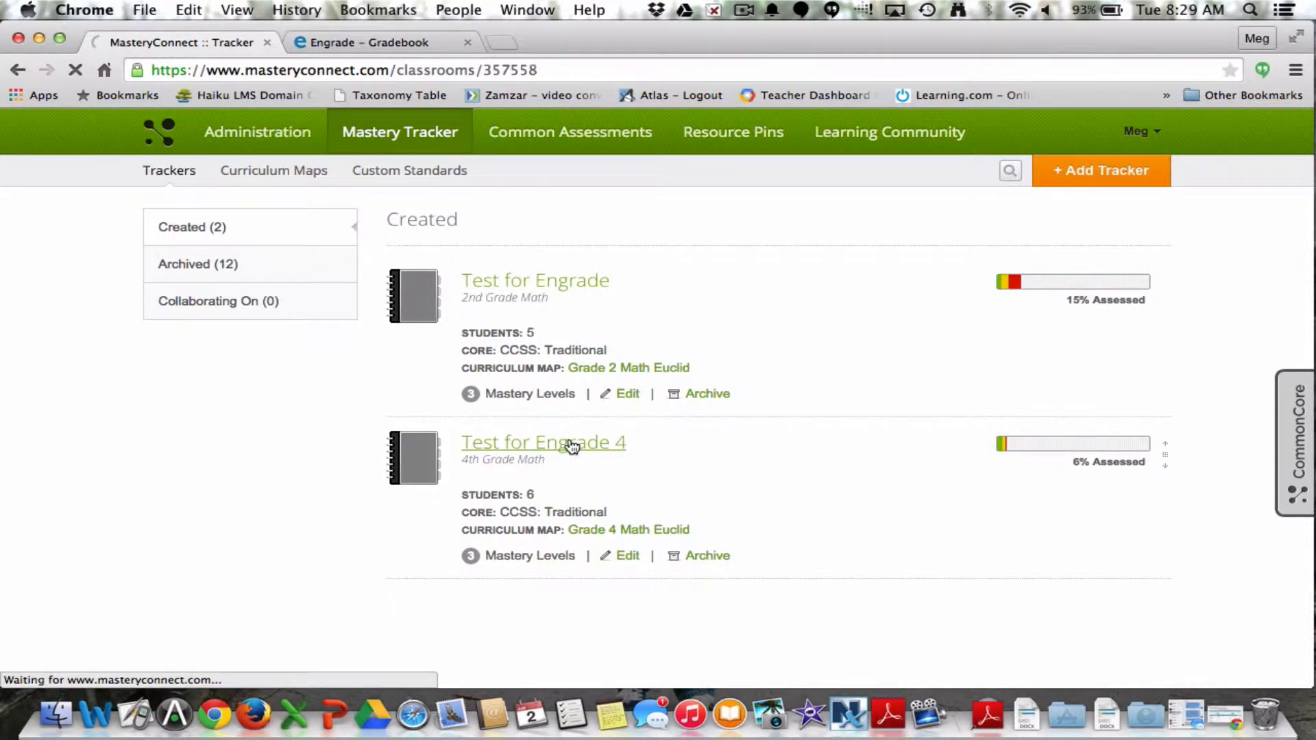
Open the 4ECS.Unit1.E benchmark assessment in the tracker for assessing and view its scores by standard
{"action": "scroll", "coordinate": [581, 419], "scroll_direction": "right", "scroll_amount": 15}
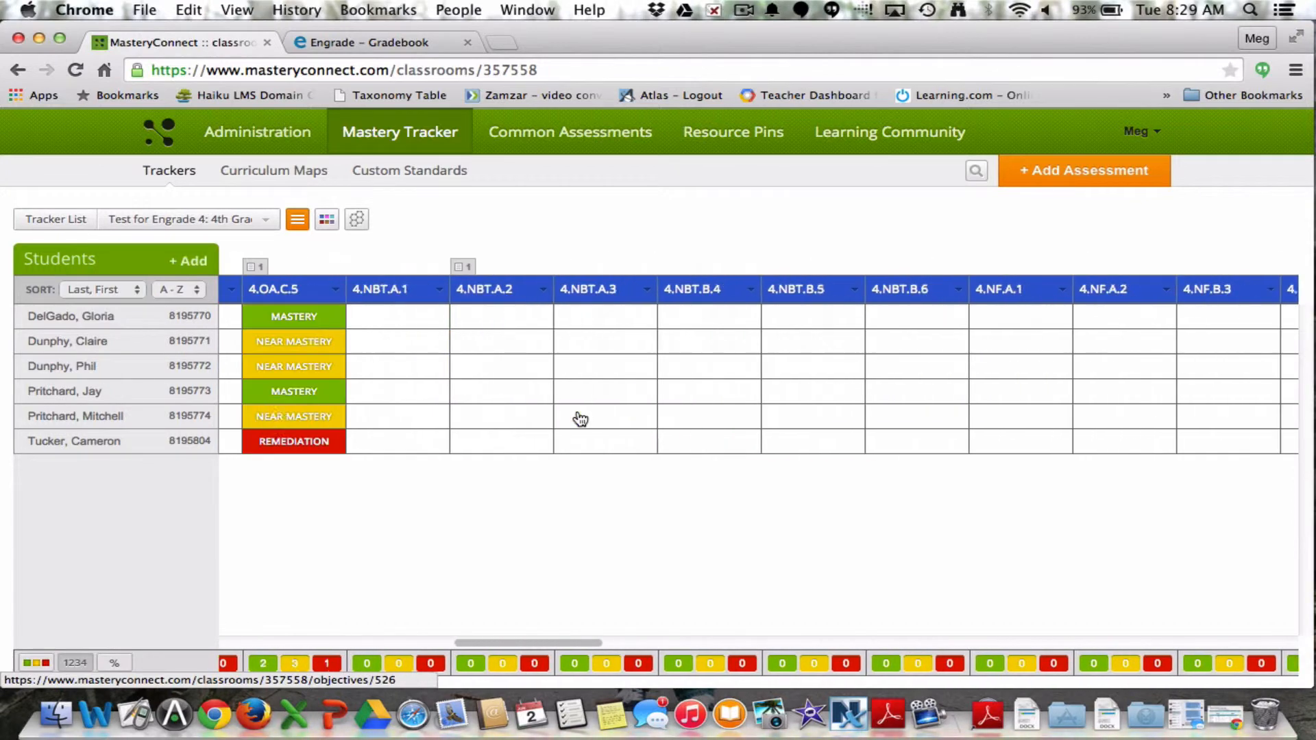
{"action": "scroll", "coordinate": [581, 419], "scroll_direction": "right", "scroll_amount": 15}
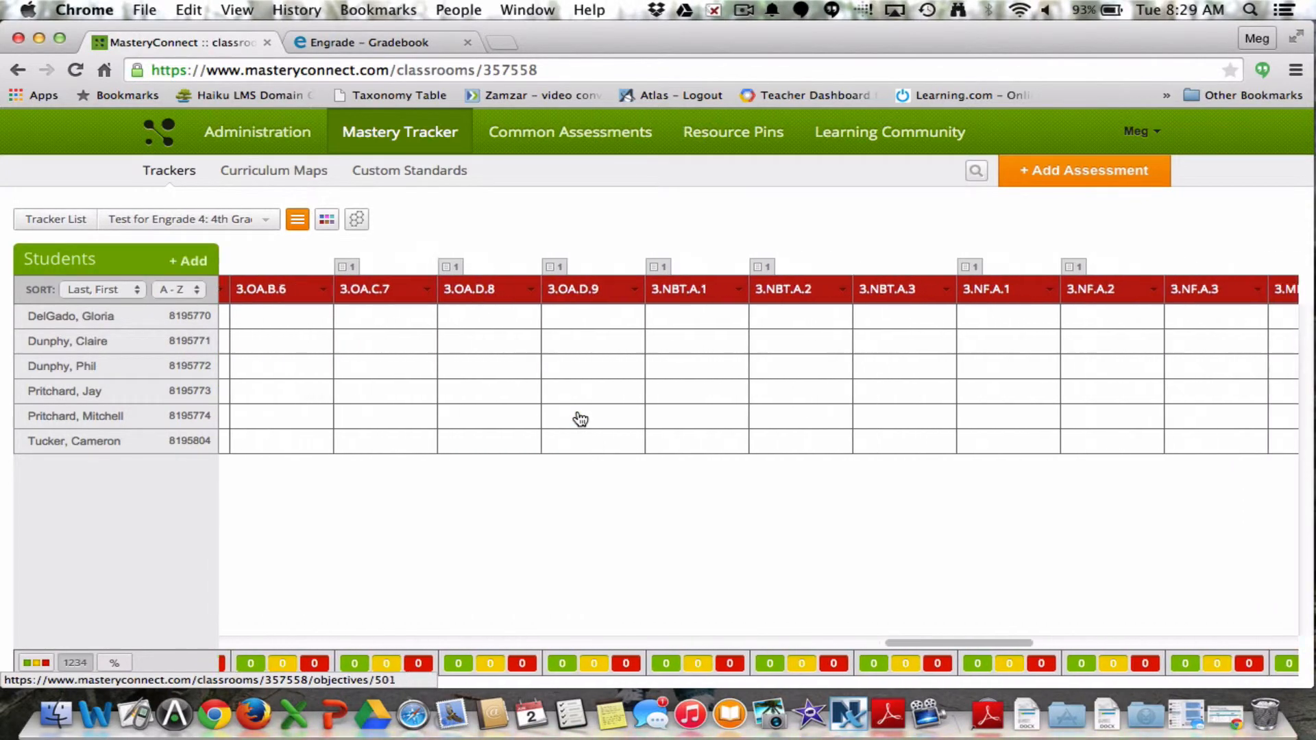
{"action": "left_click", "coordinate": [574, 312]}
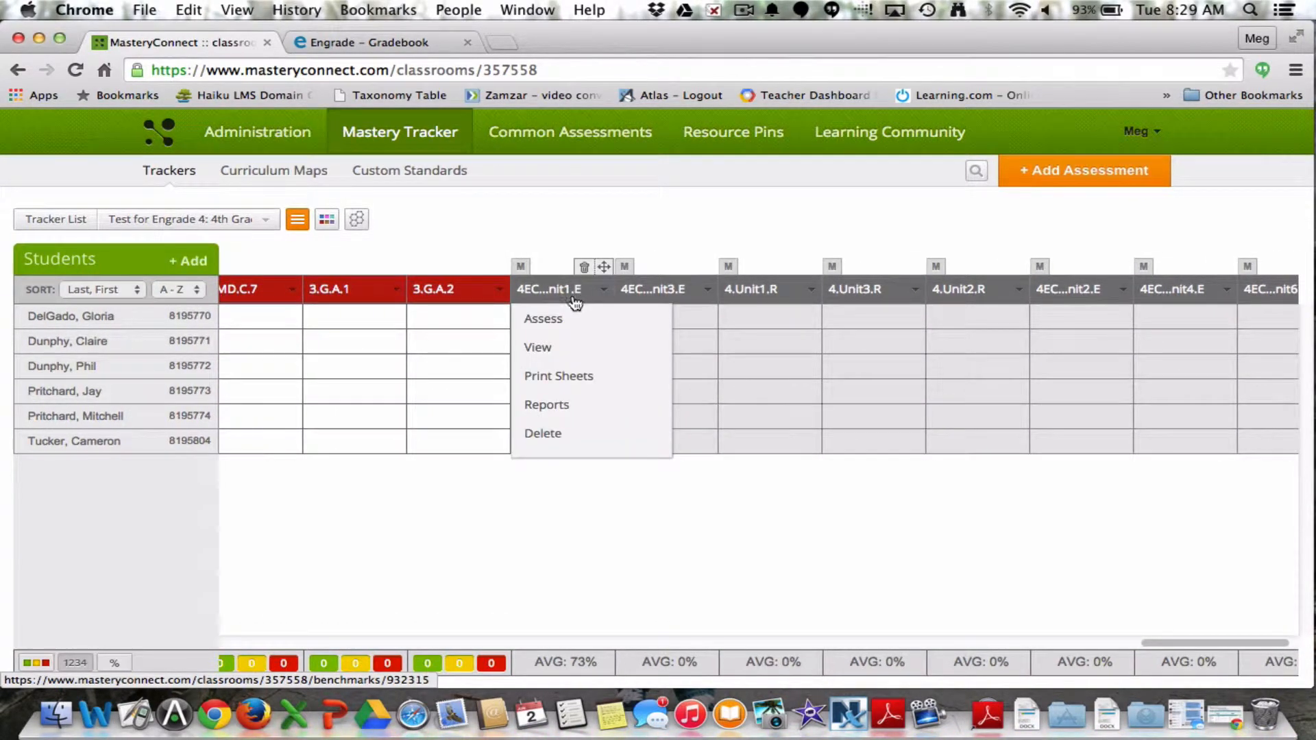
{"action": "left_click", "coordinate": [564, 324]}
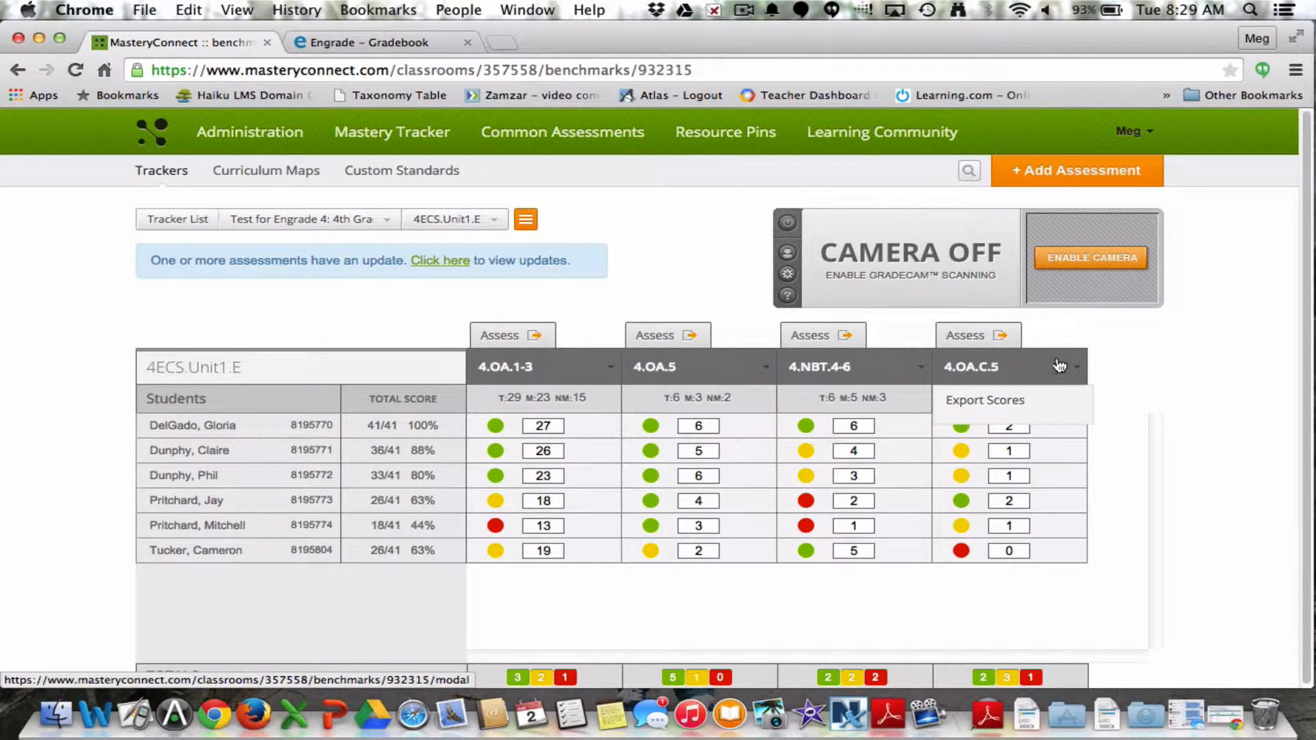
{"action": "mouse_move", "coordinate": [1059, 380]}
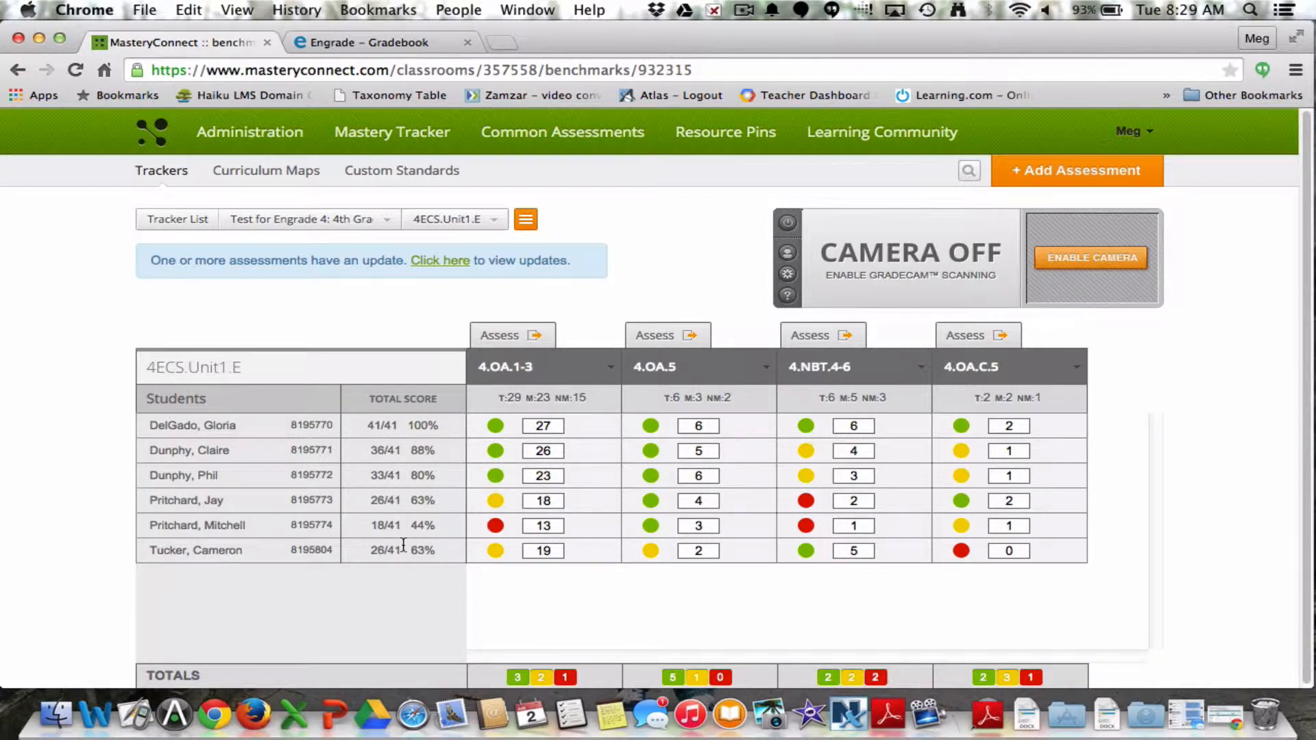
Switch to the Engrade gradebook and start a new assignment named From MC with 41 points possible
{"action": "left_click", "coordinate": [371, 38]}
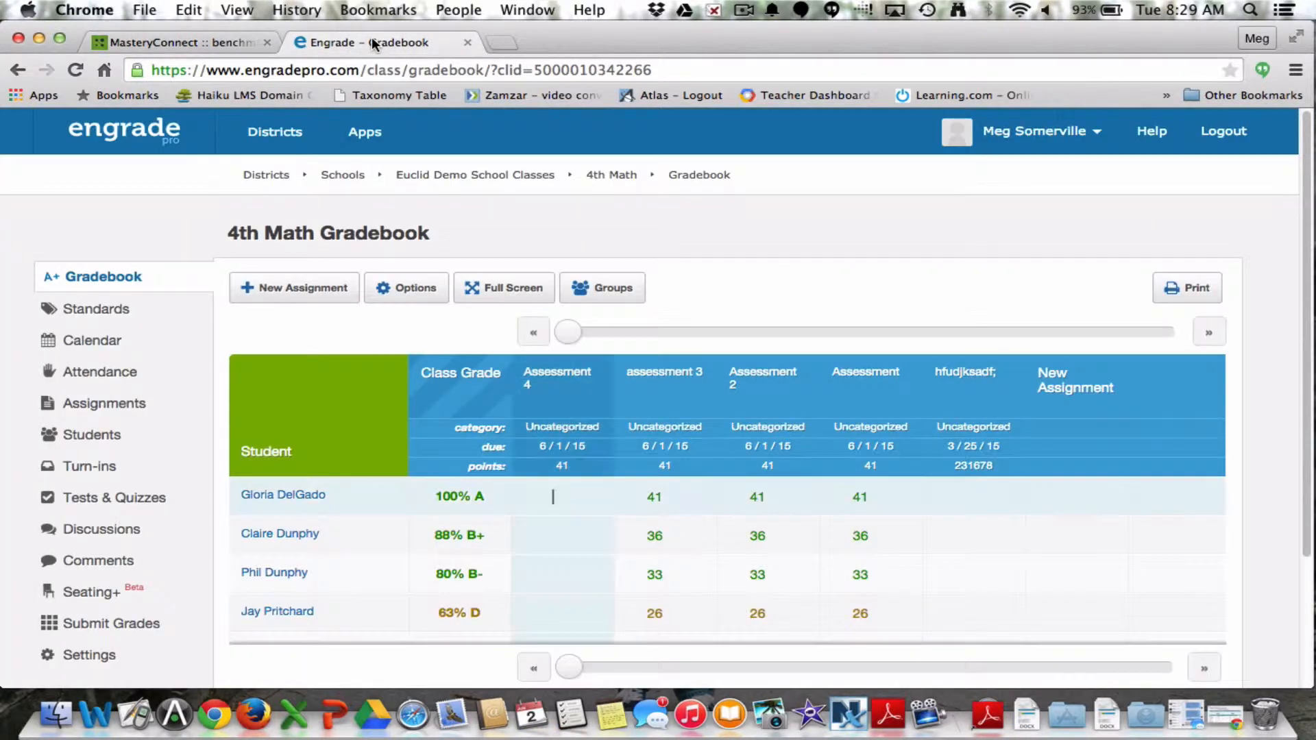
{"action": "left_click", "coordinate": [314, 290]}
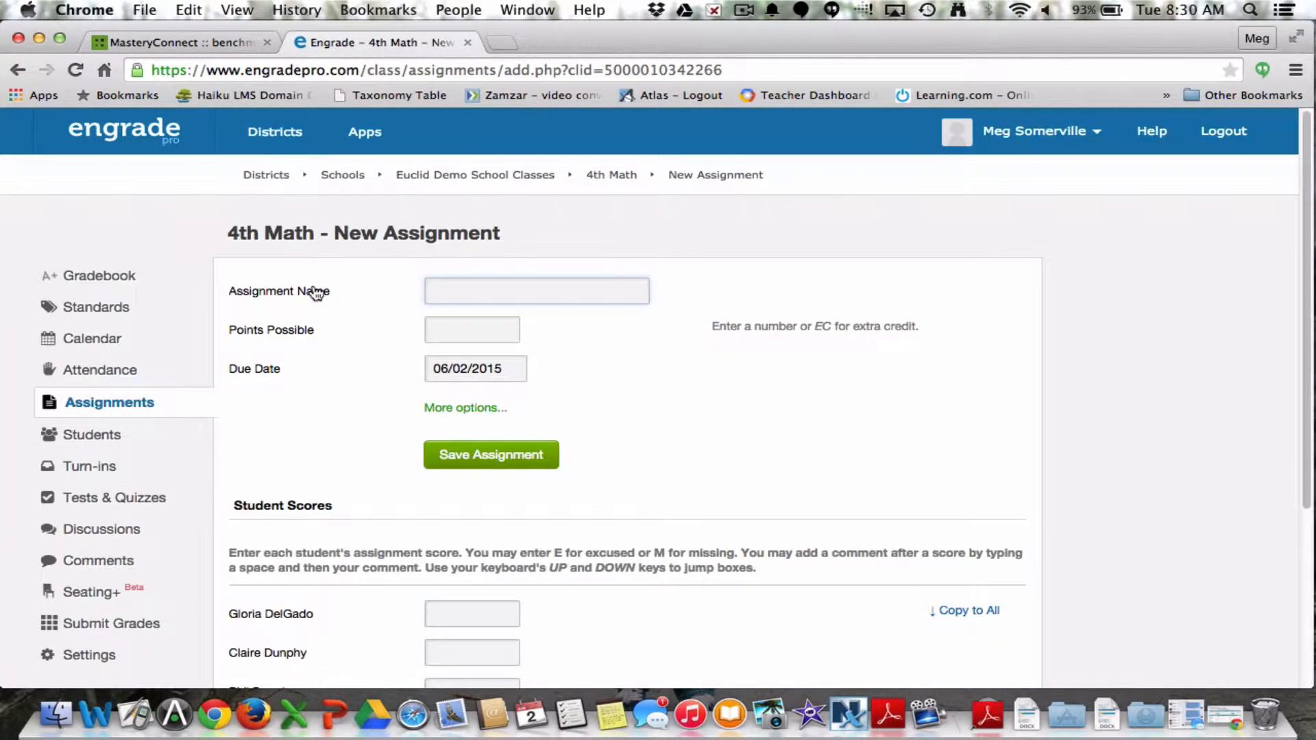
{"action": "type", "text": "From MC"}
{"action": "key", "text": "Tab"}
{"action": "left_click", "coordinate": [137, 41]}
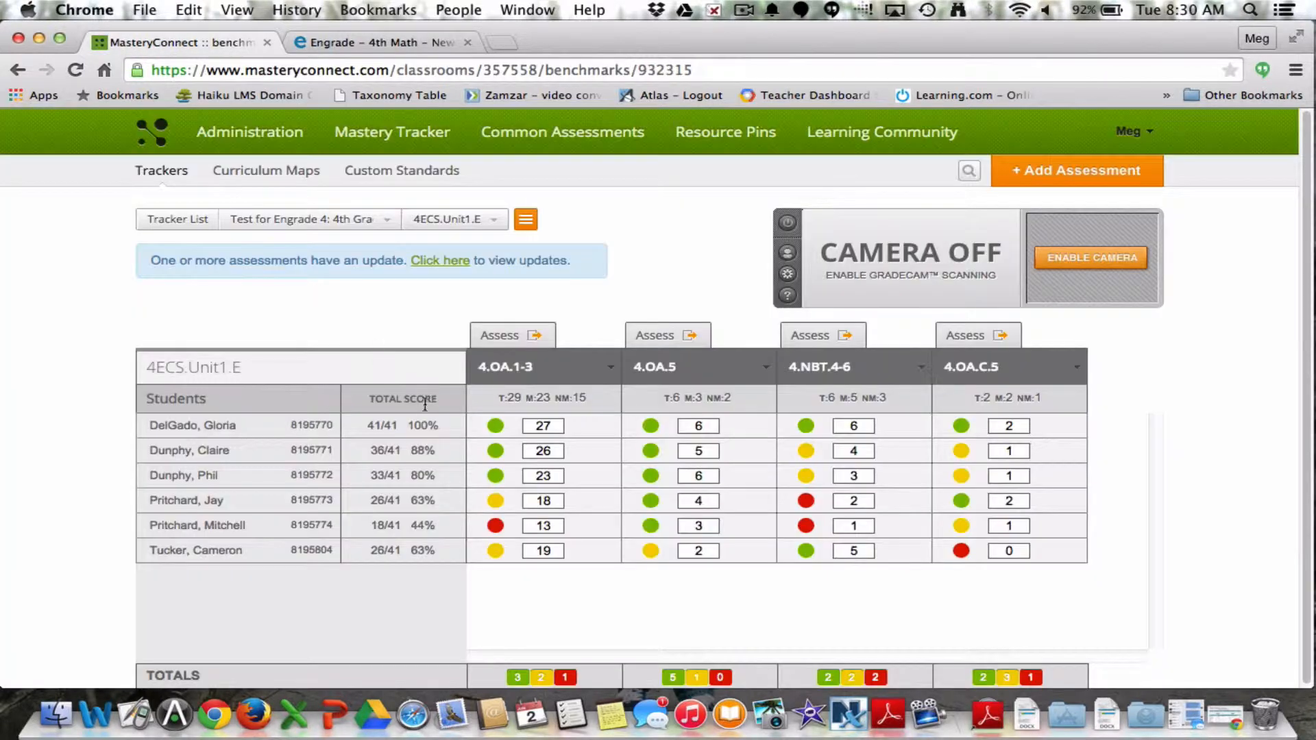
{"action": "left_click", "coordinate": [393, 41]}
{"action": "type", "text": "41"}
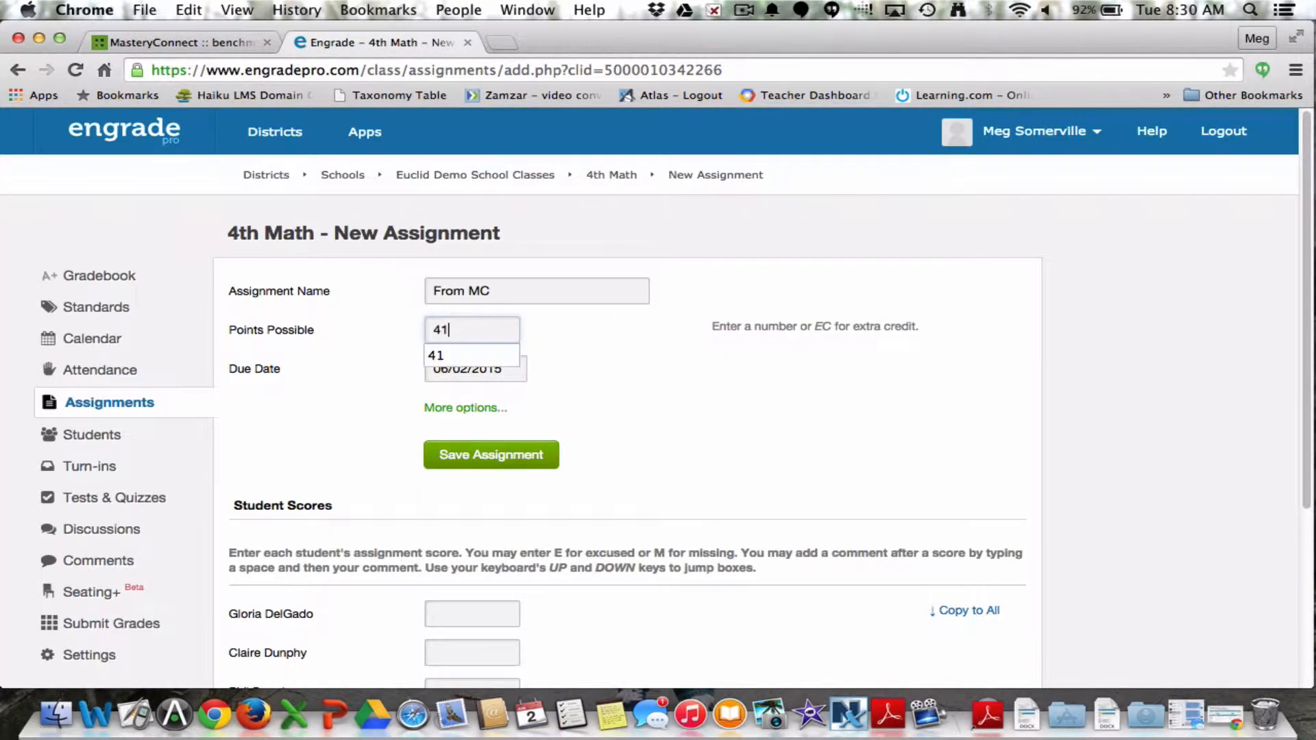
{"action": "left_click", "coordinate": [451, 354]}
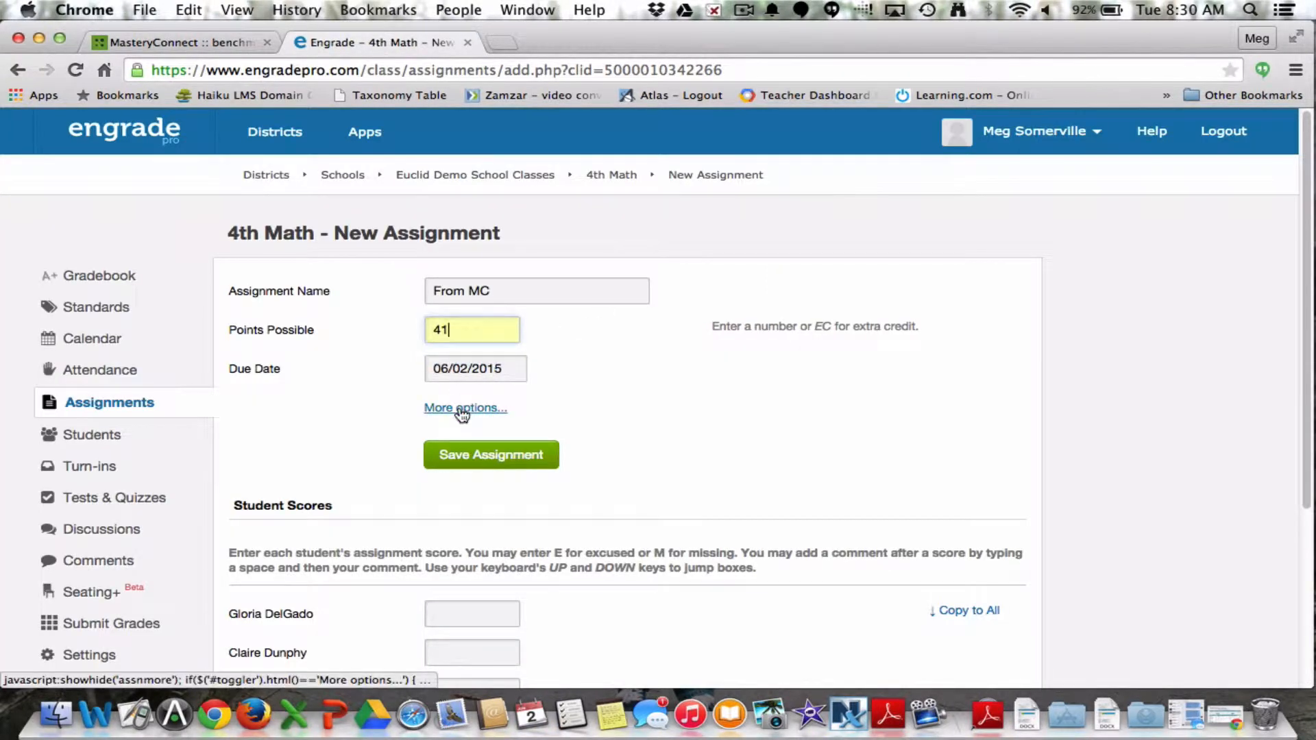
Show the assignment's additional options and open its standards tagging with the Mathematics standards expanded
{"action": "left_click", "coordinate": [461, 409]}
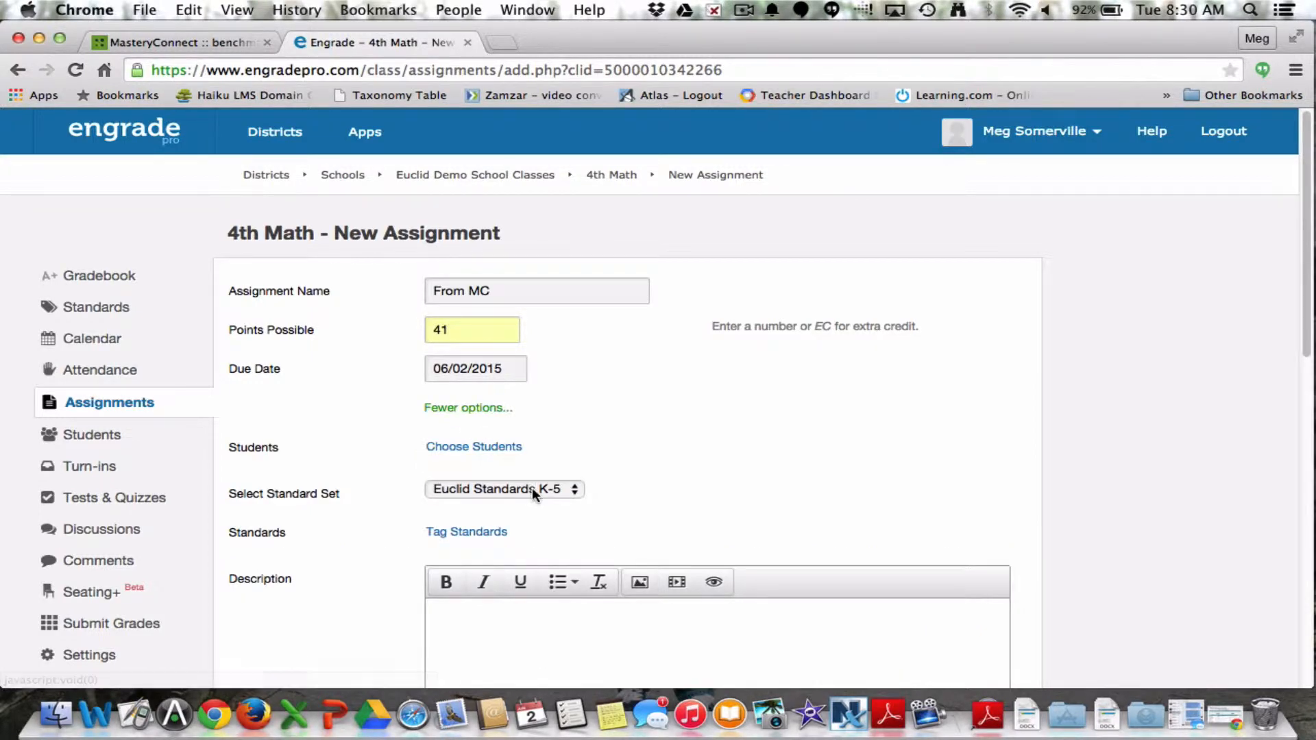
{"action": "left_click", "coordinate": [473, 534]}
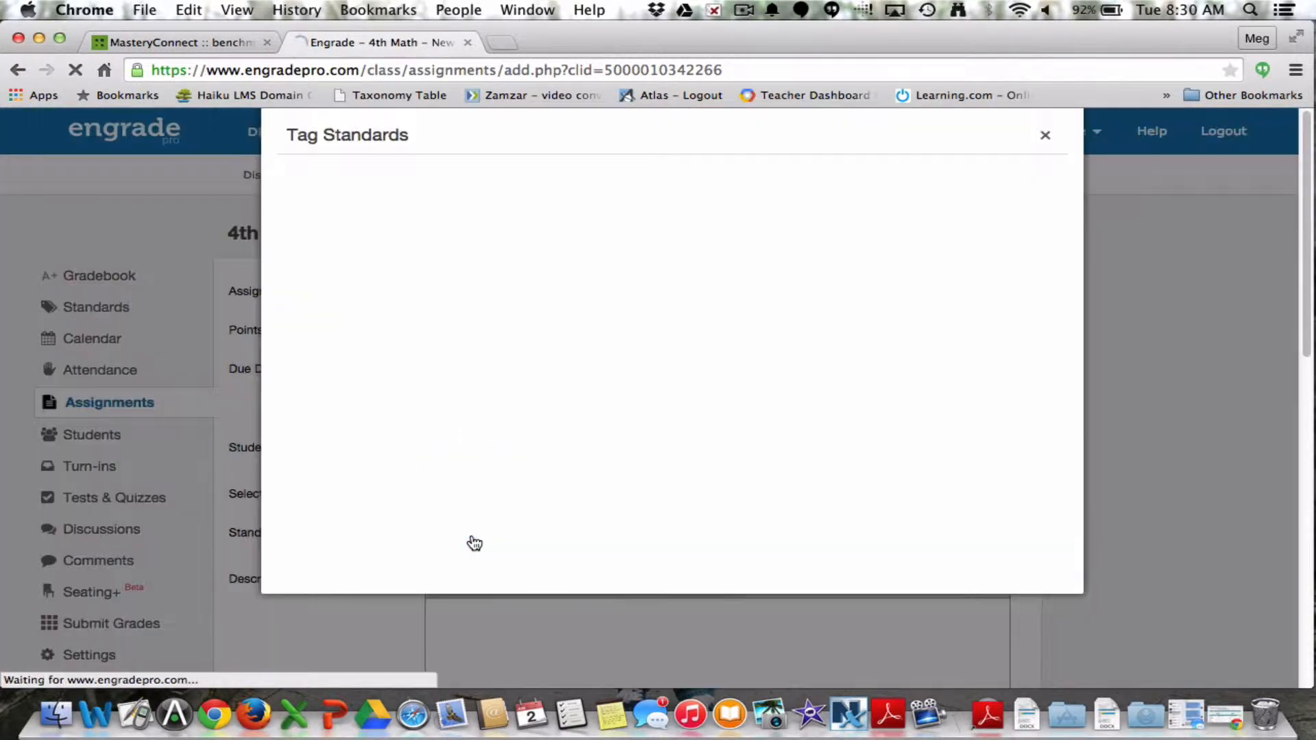
{"action": "left_click", "coordinate": [285, 173]}
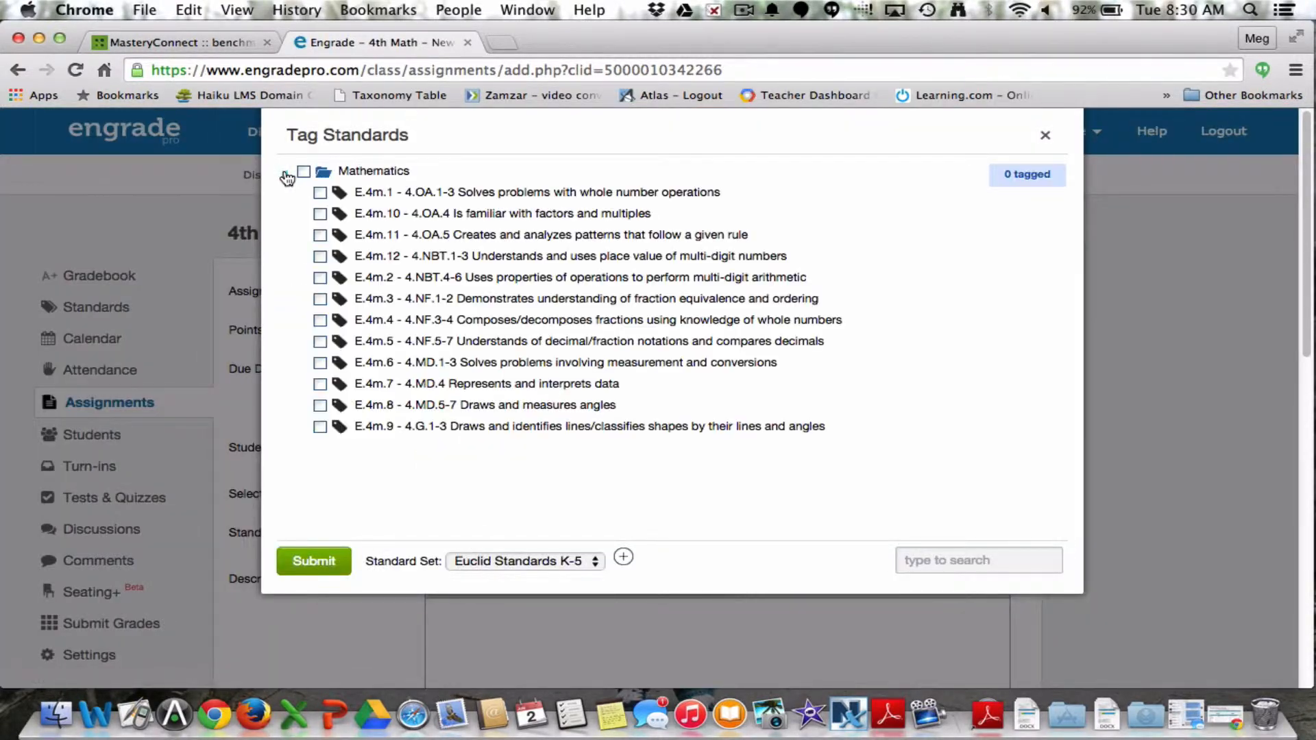
Check in MasteryConnect which standards the 4ECS.Unit1.E assessment covers
{"action": "left_click", "coordinate": [141, 43]}
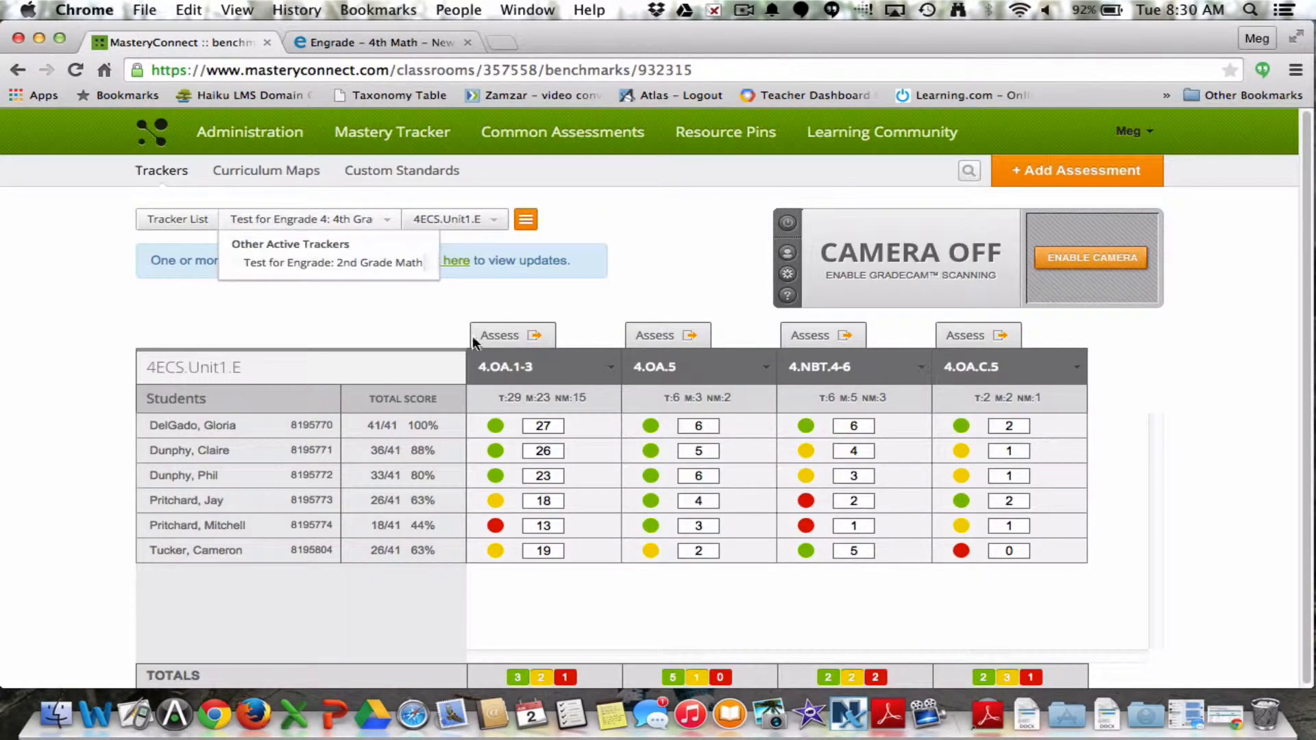
{"action": "mouse_move", "coordinate": [689, 379]}
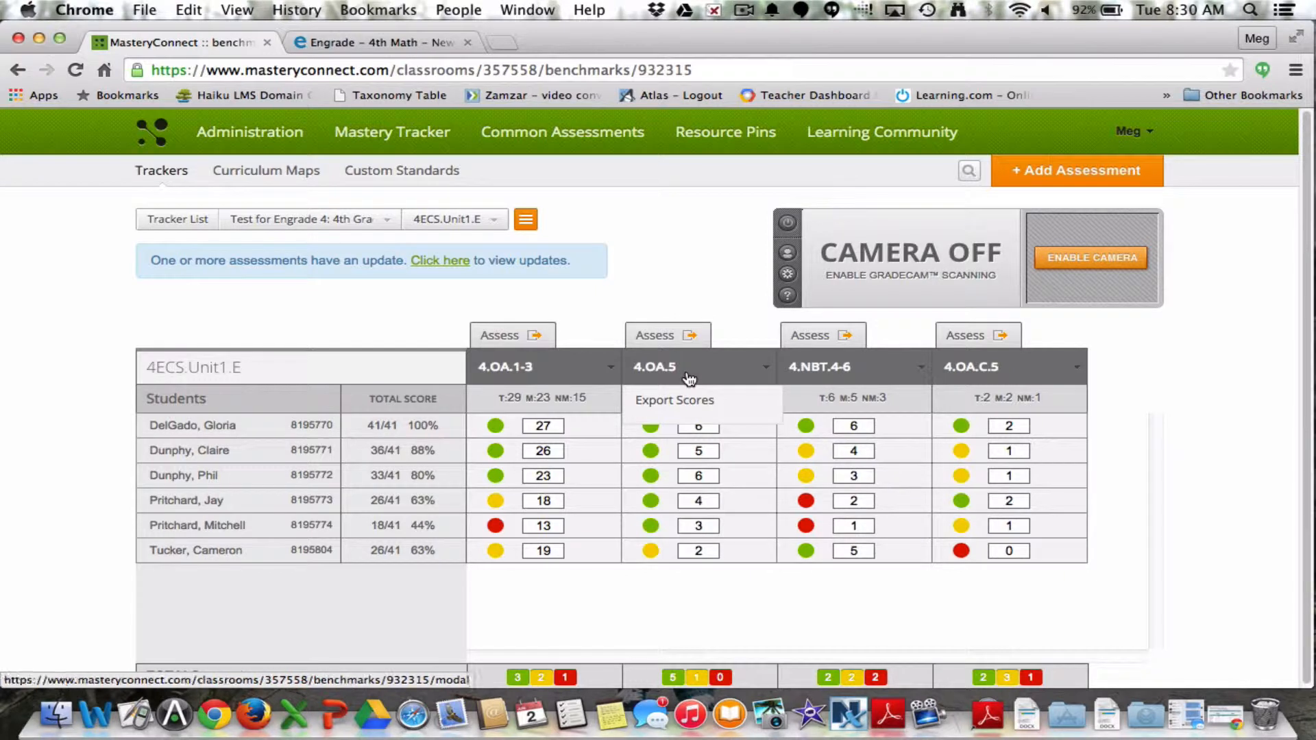
{"action": "mouse_move", "coordinate": [843, 378]}
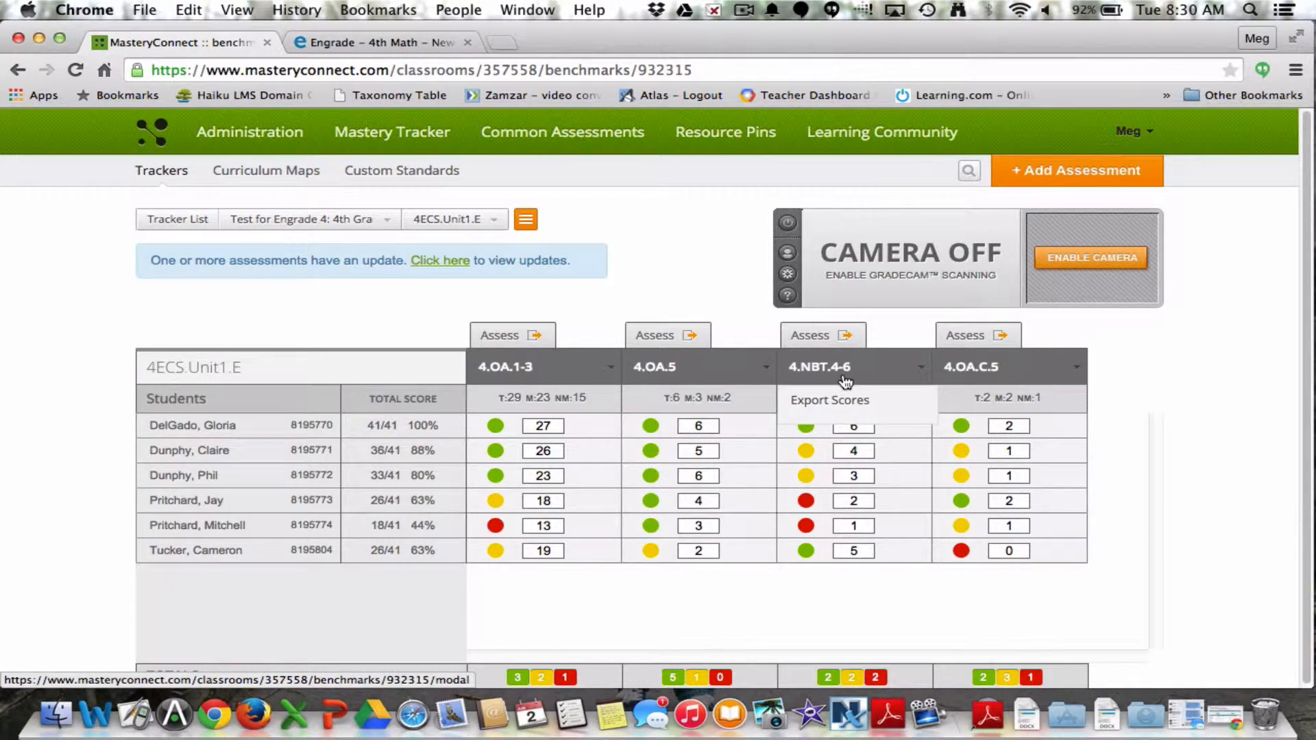
{"action": "mouse_move", "coordinate": [991, 382]}
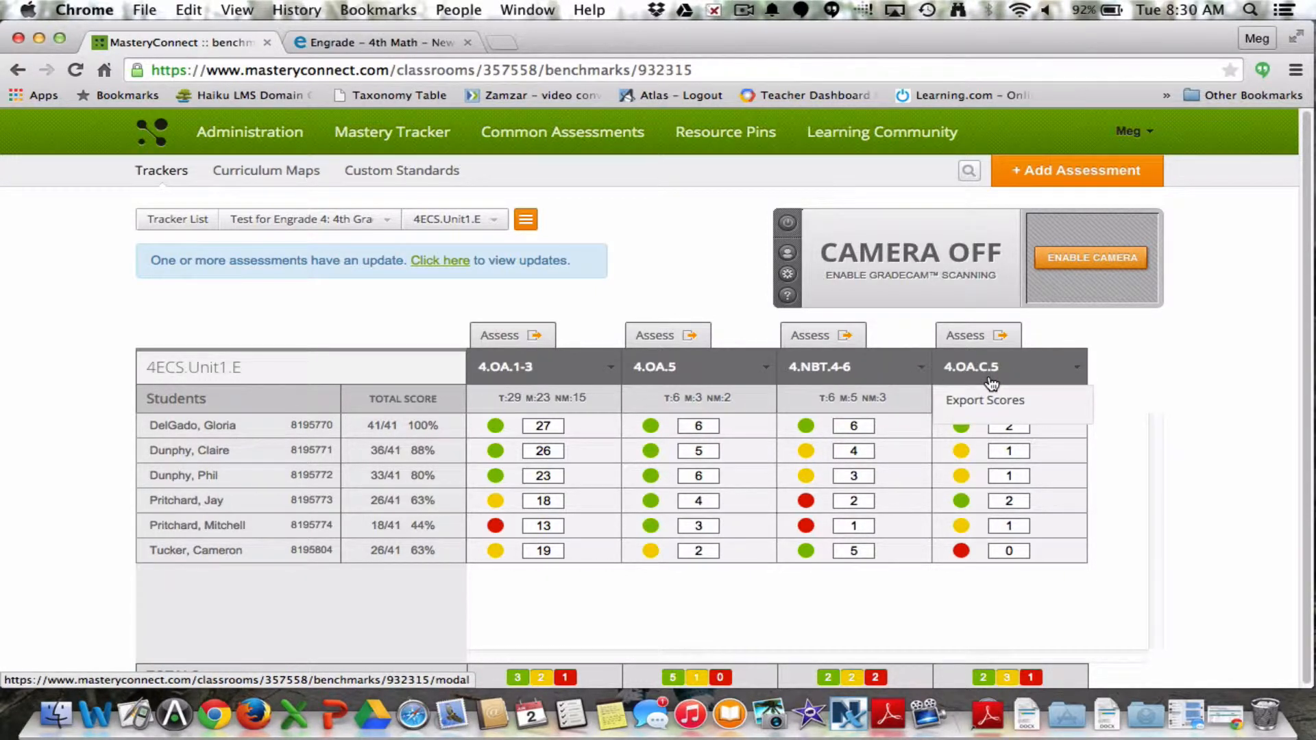
Tag the Engrade assignment with standards 4.OA.1-3, 4.OA.5 and 4.NBT.4-6, and save the assignment
{"action": "left_click", "coordinate": [336, 43]}
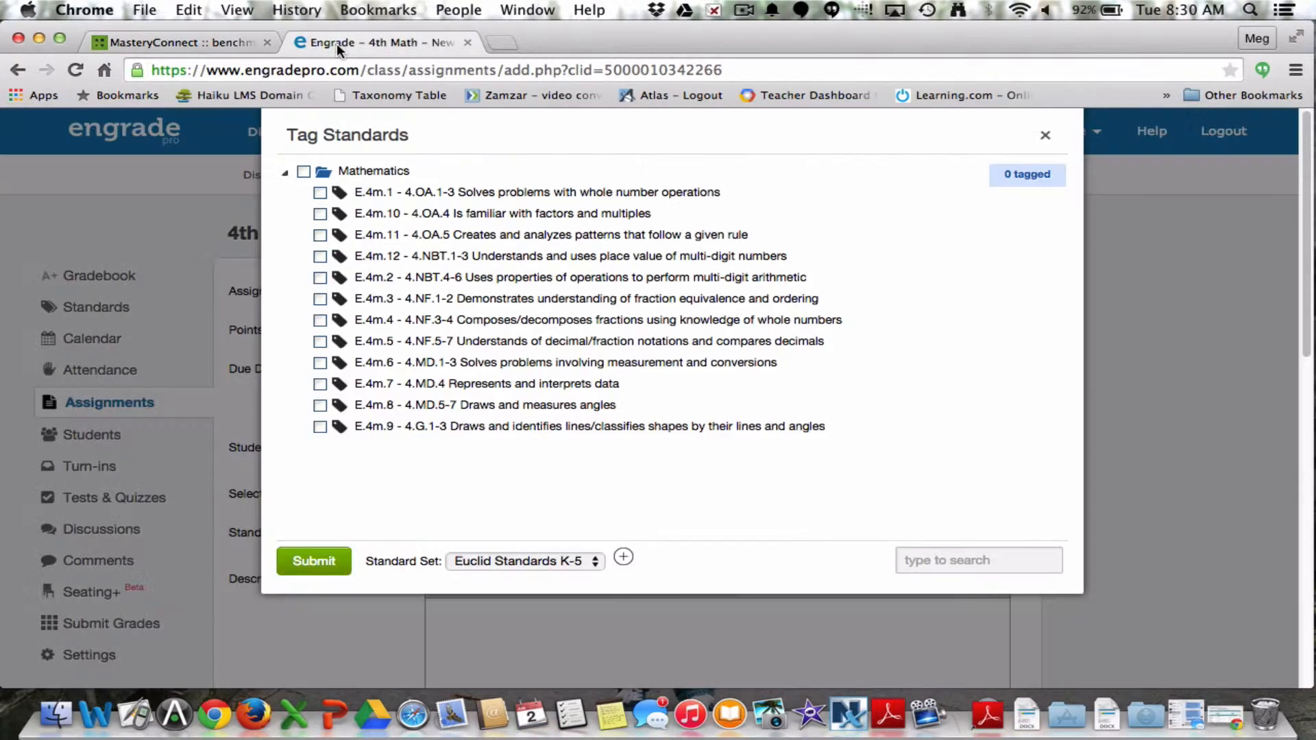
{"action": "left_click", "coordinate": [320, 193]}
{"action": "left_click", "coordinate": [319, 235]}
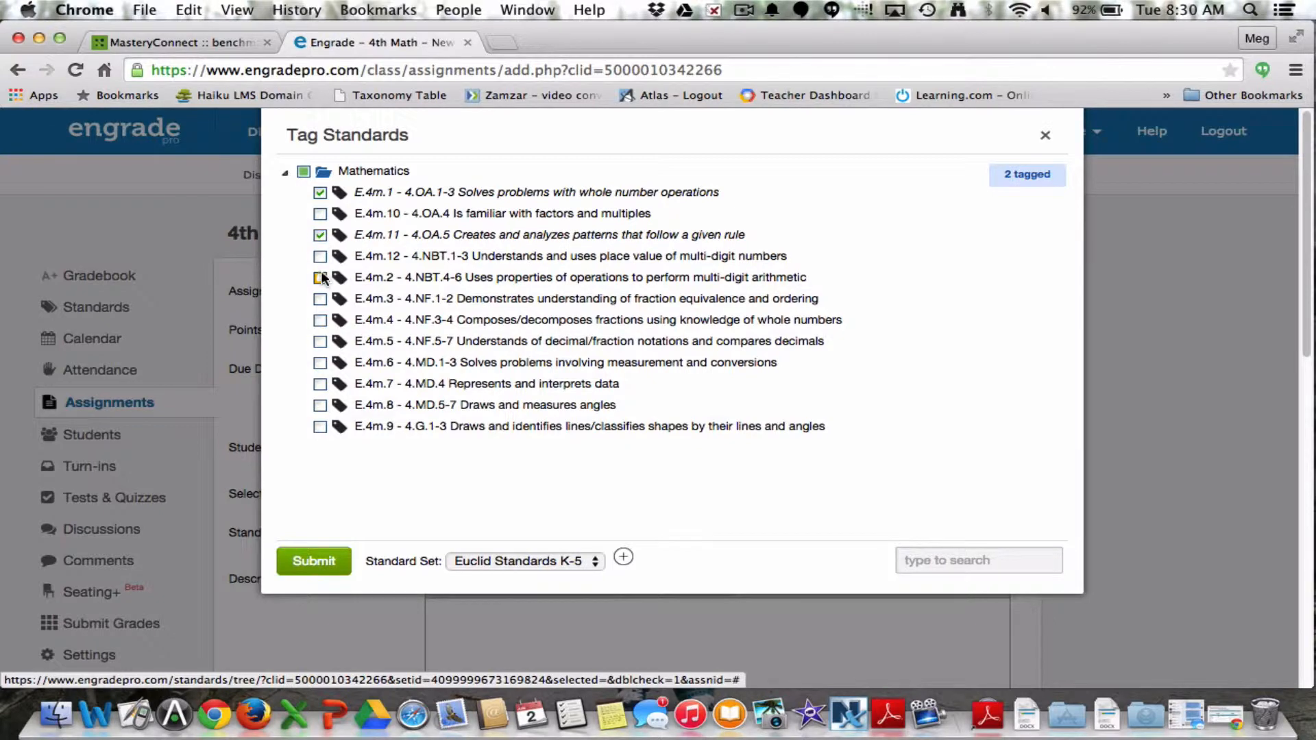
{"action": "left_click", "coordinate": [206, 43]}
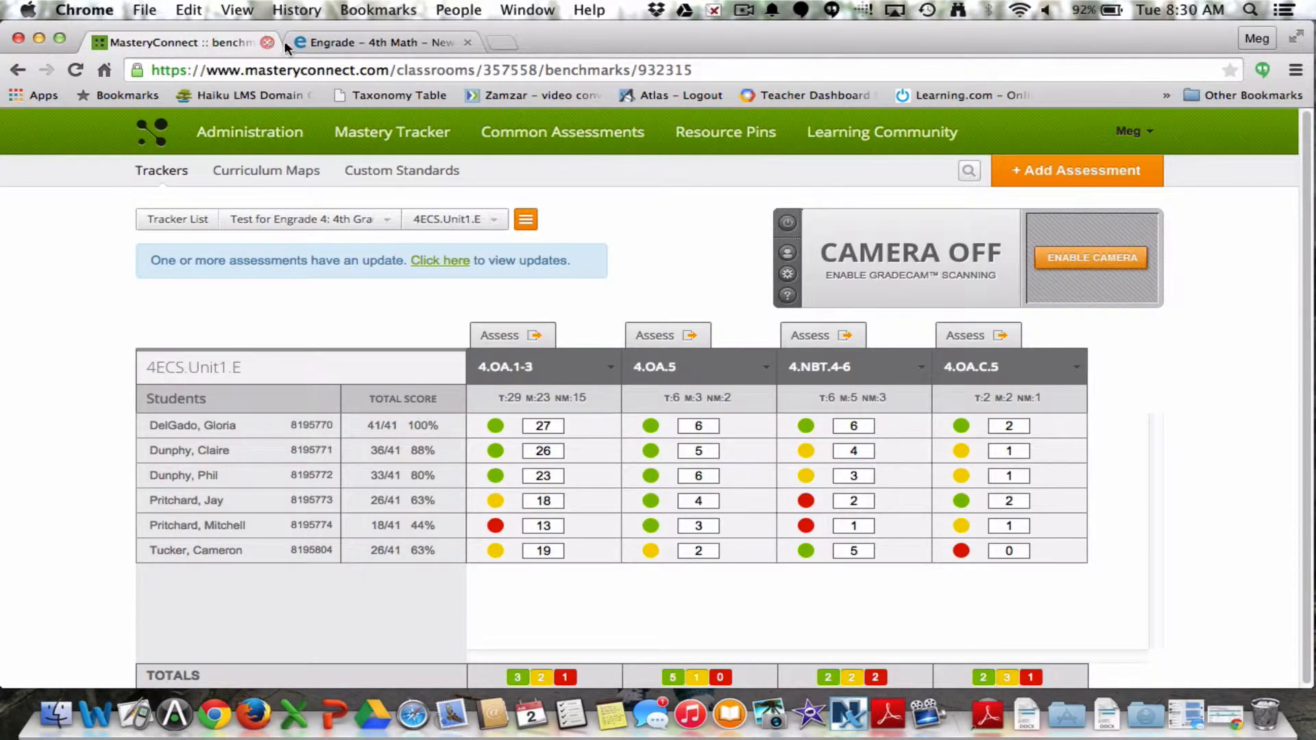
{"action": "left_click", "coordinate": [340, 42]}
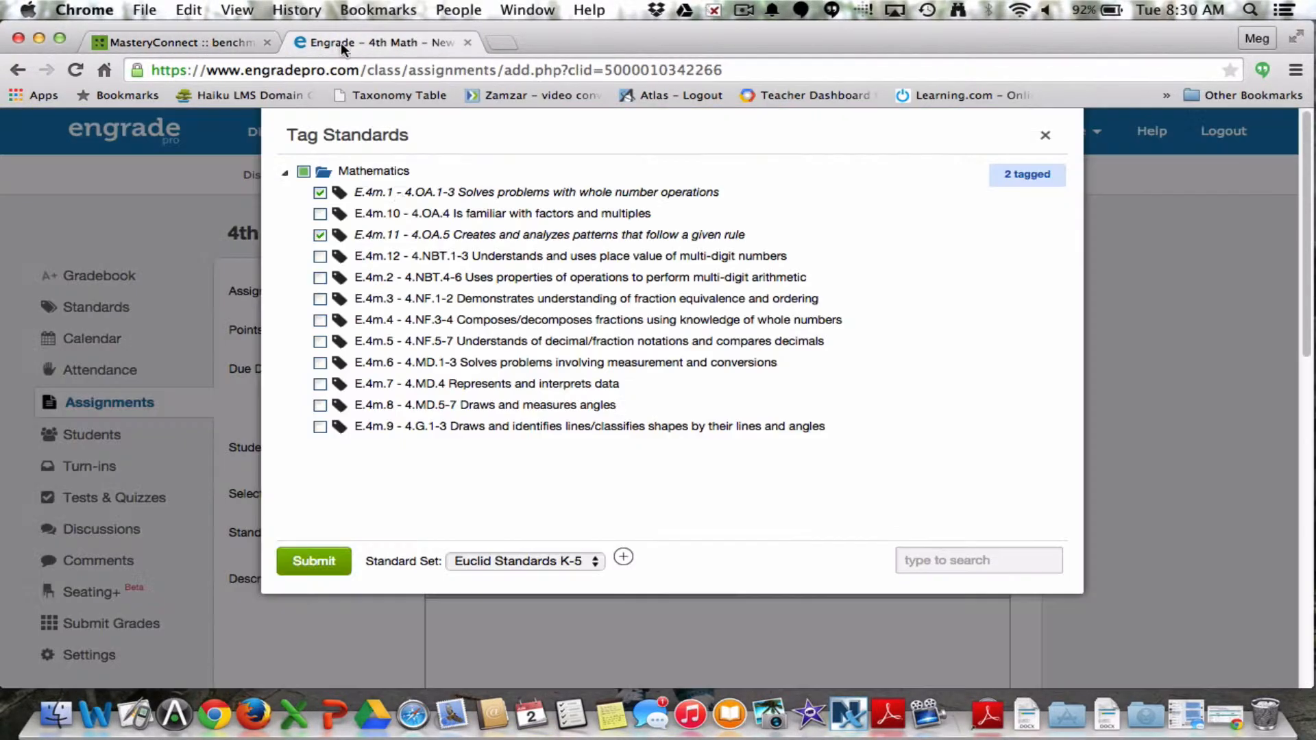
{"action": "left_click", "coordinate": [319, 278]}
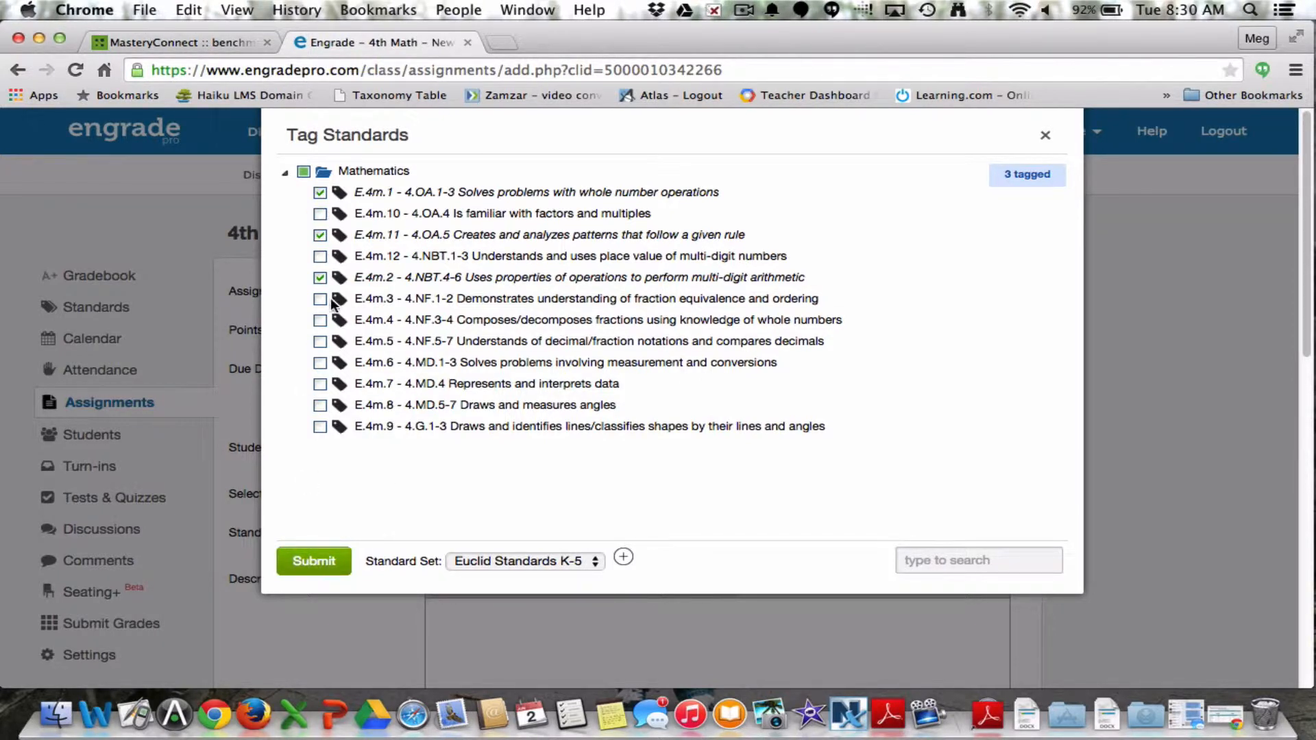
{"action": "left_click", "coordinate": [314, 563]}
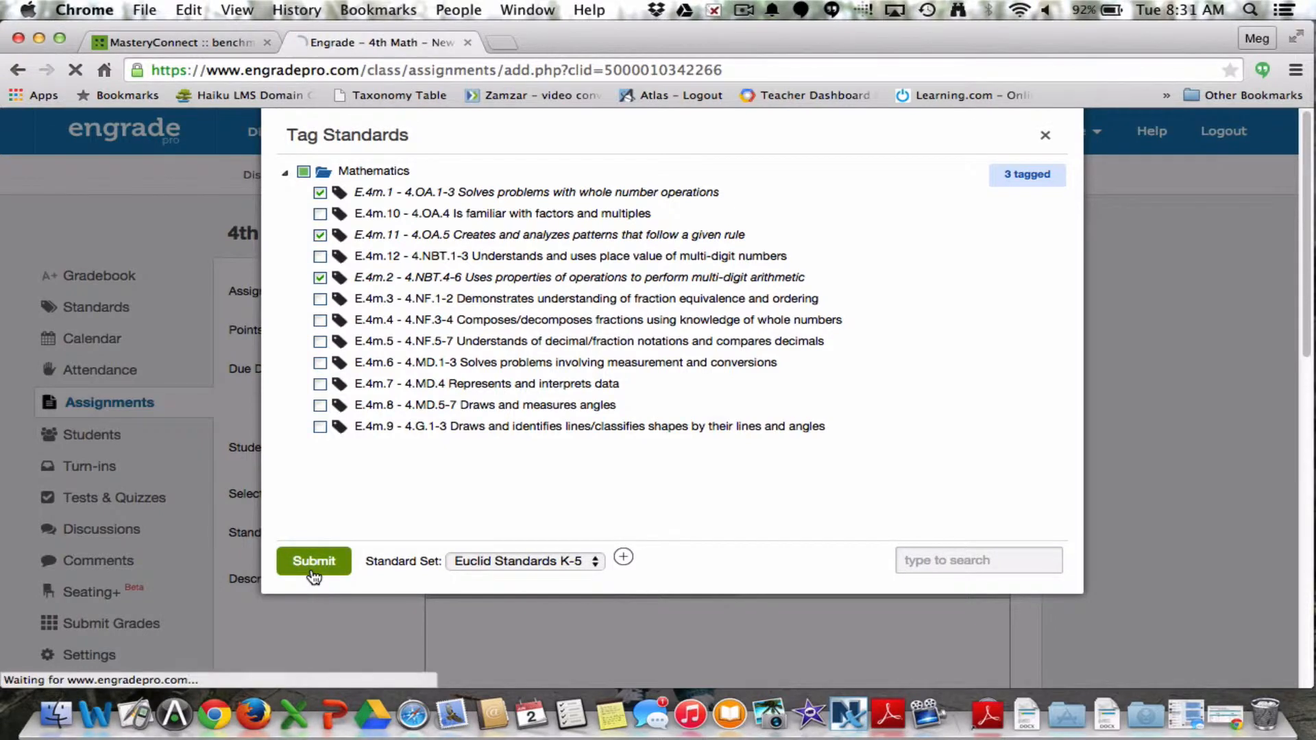
{"action": "scroll", "coordinate": [610, 519], "scroll_direction": "down", "scroll_amount": 10}
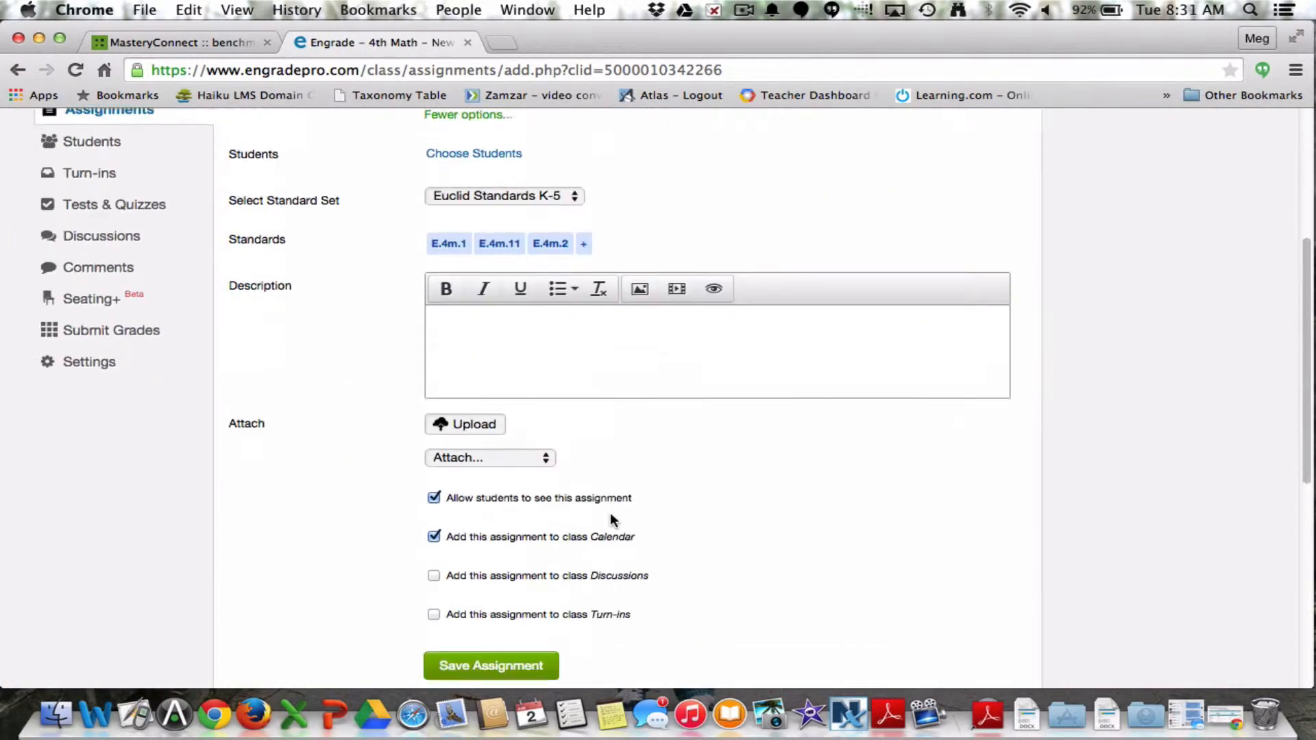
{"action": "left_click", "coordinate": [479, 374]}
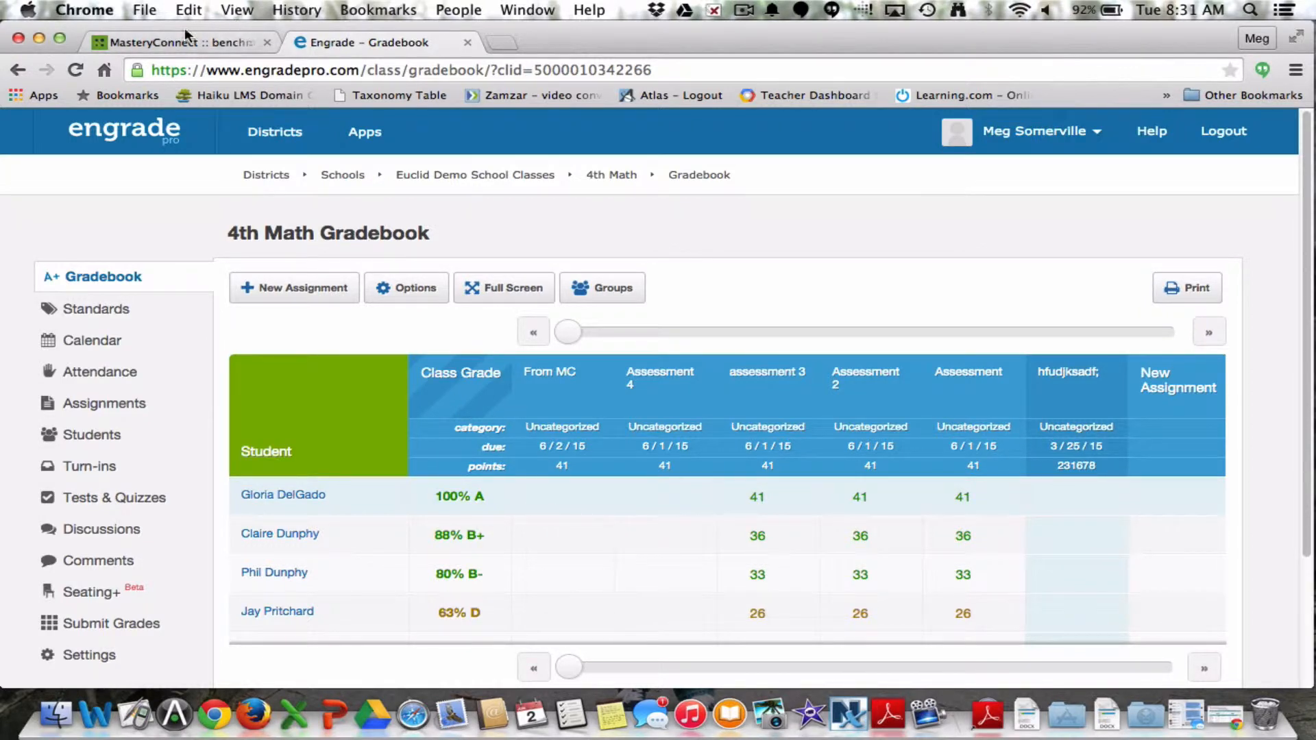
Switch back to MasteryConnect and export the scores of the 4ECS.Unit1.E assessment
{"action": "left_click", "coordinate": [174, 42]}
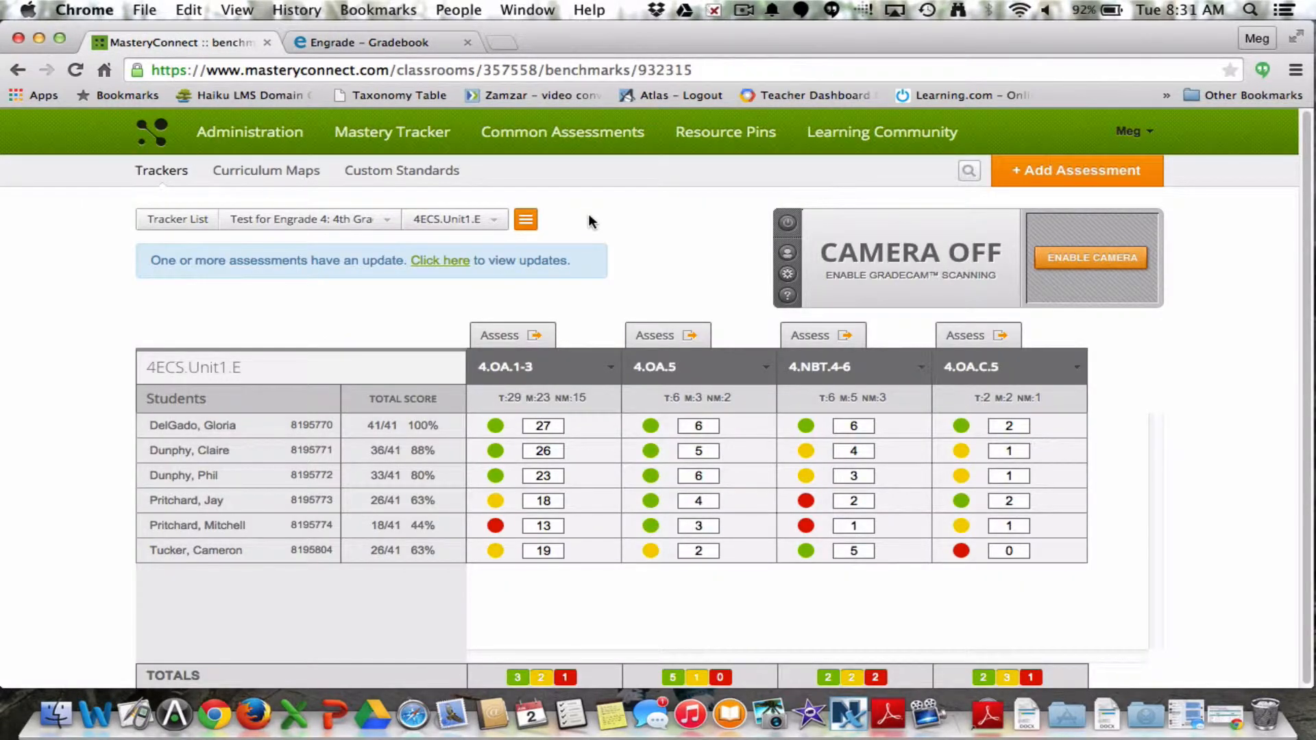
{"action": "left_click", "coordinate": [526, 220]}
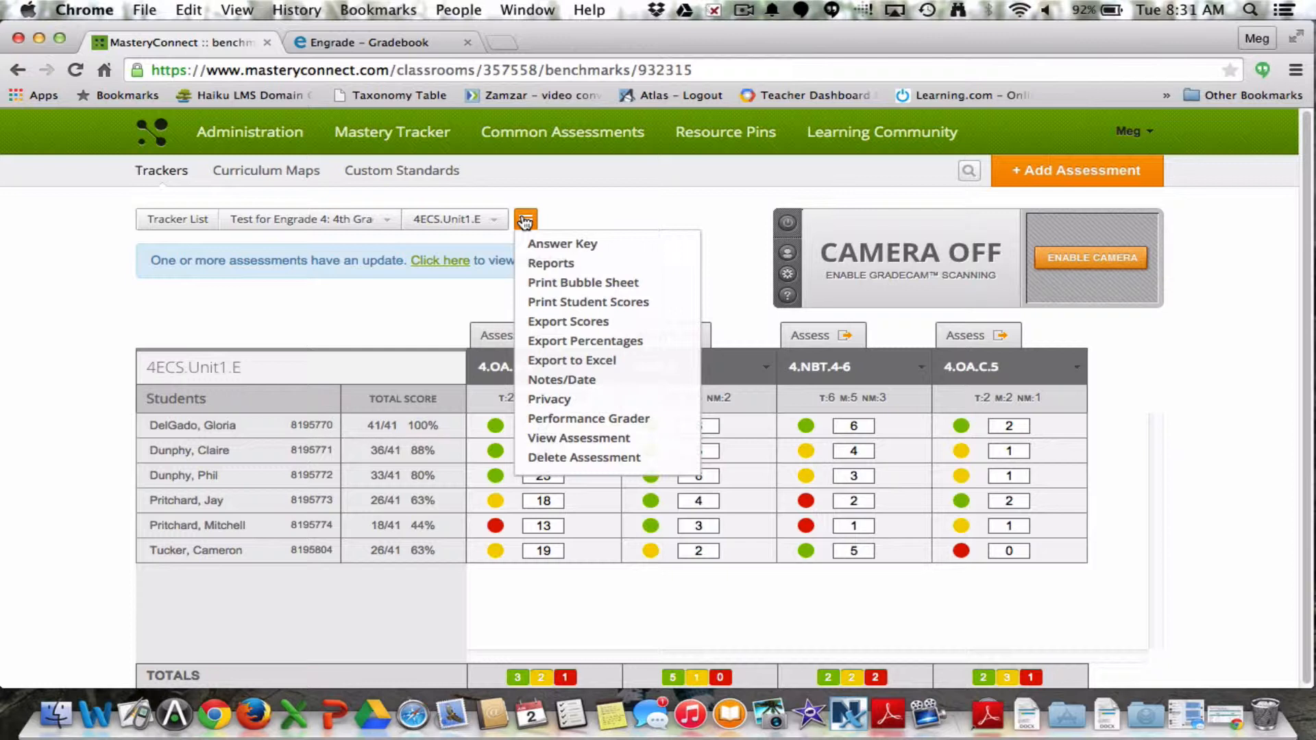
{"action": "left_click", "coordinate": [546, 322]}
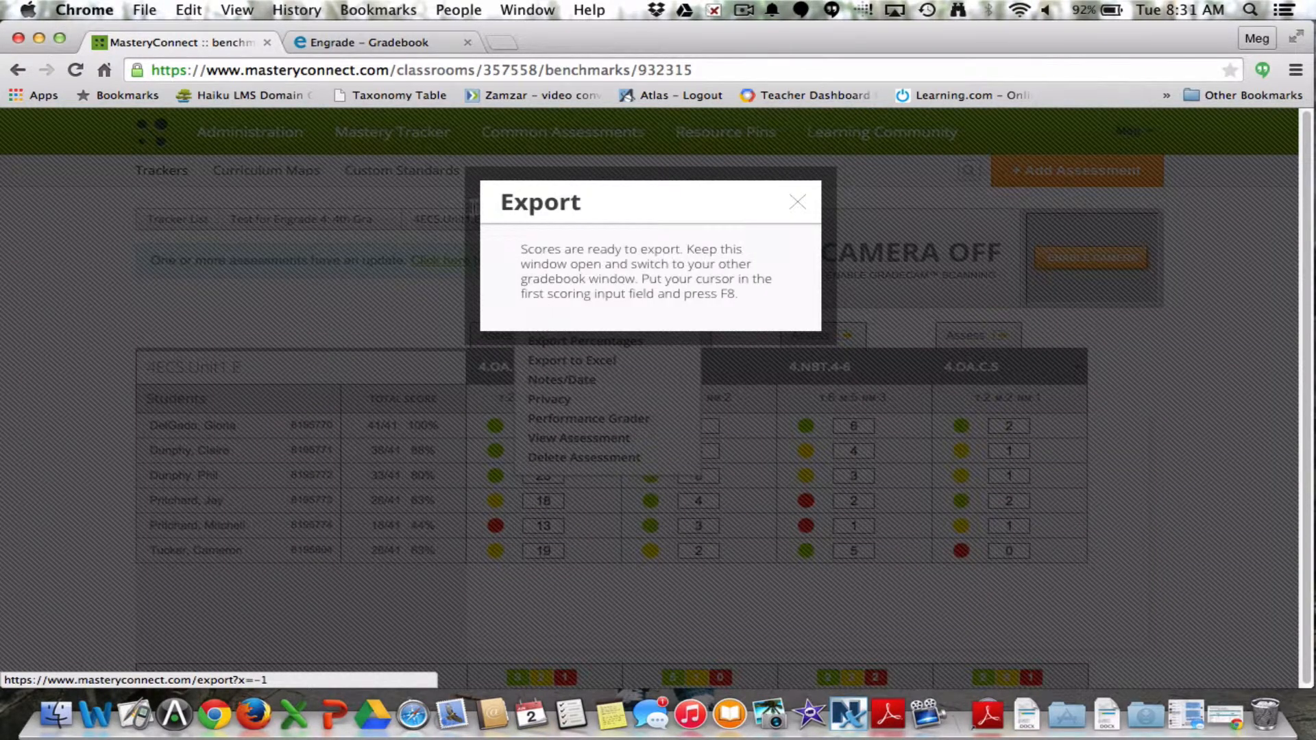
Switch to the Engrade gradebook and fill the From MC column with the exported scores 41, 36, 33, 26, 18 and 26
{"action": "left_click", "coordinate": [340, 45]}
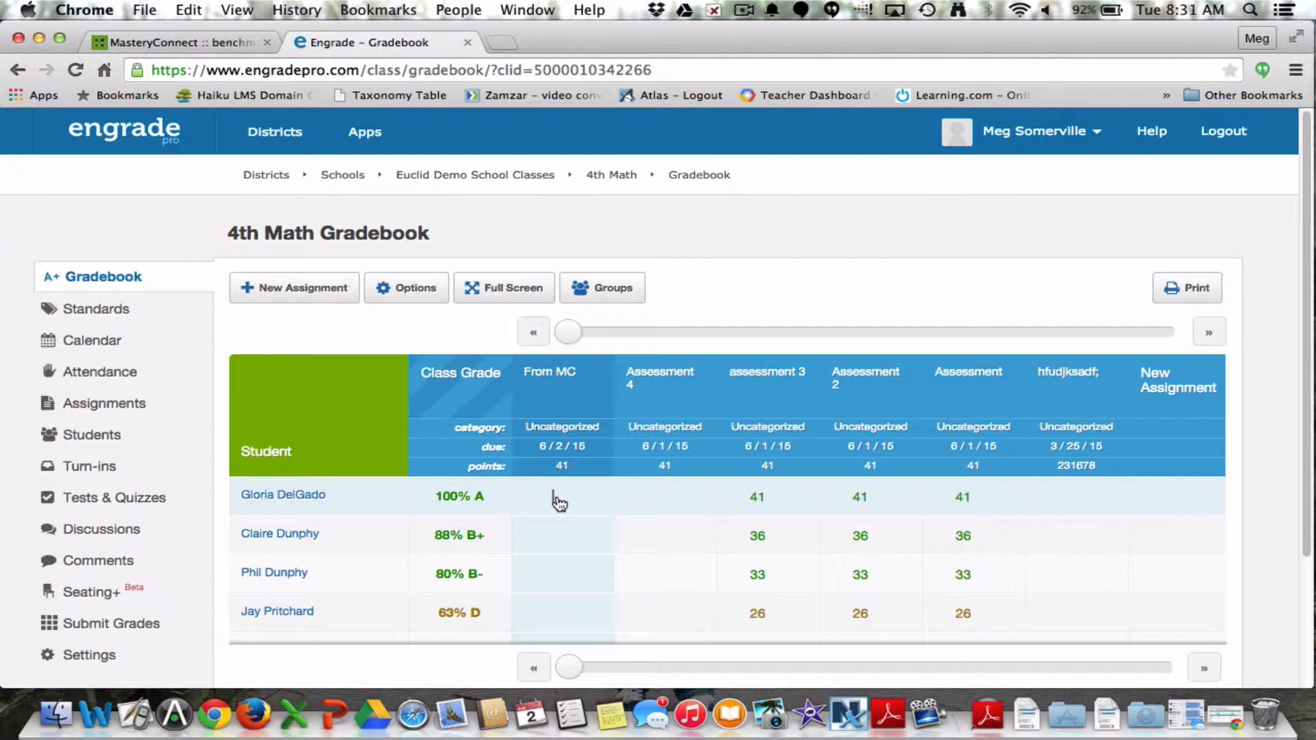
{"action": "type", "text": "41"}
{"action": "key", "text": "Return"}
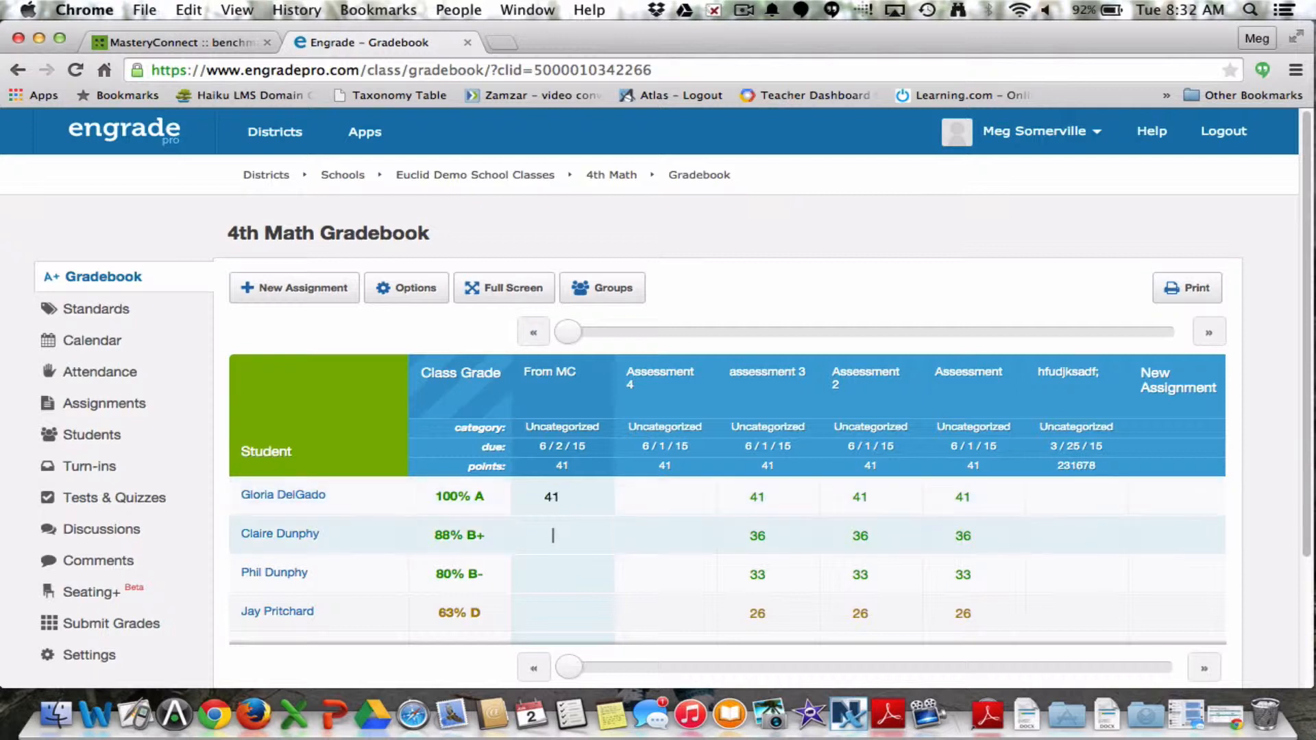
{"action": "type", "text": "36"}
{"action": "key", "text": "Return"}
{"action": "type", "text": "33"}
{"action": "key", "text": "Return"}
{"action": "type", "text": "26"}
{"action": "key", "text": "Return"}
{"action": "type", "text": "18"}
{"action": "key", "text": "Return"}
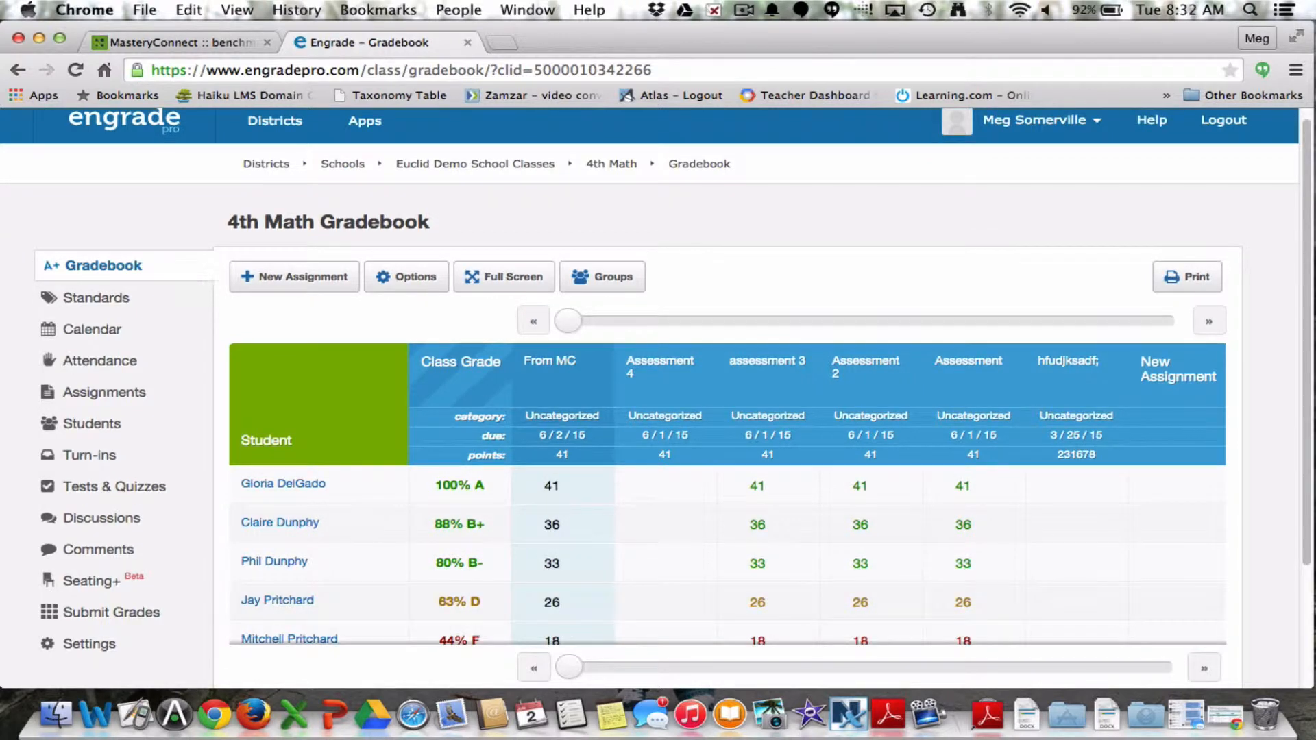
{"action": "scroll", "coordinate": [561, 471], "scroll_direction": "down", "scroll_amount": 2}
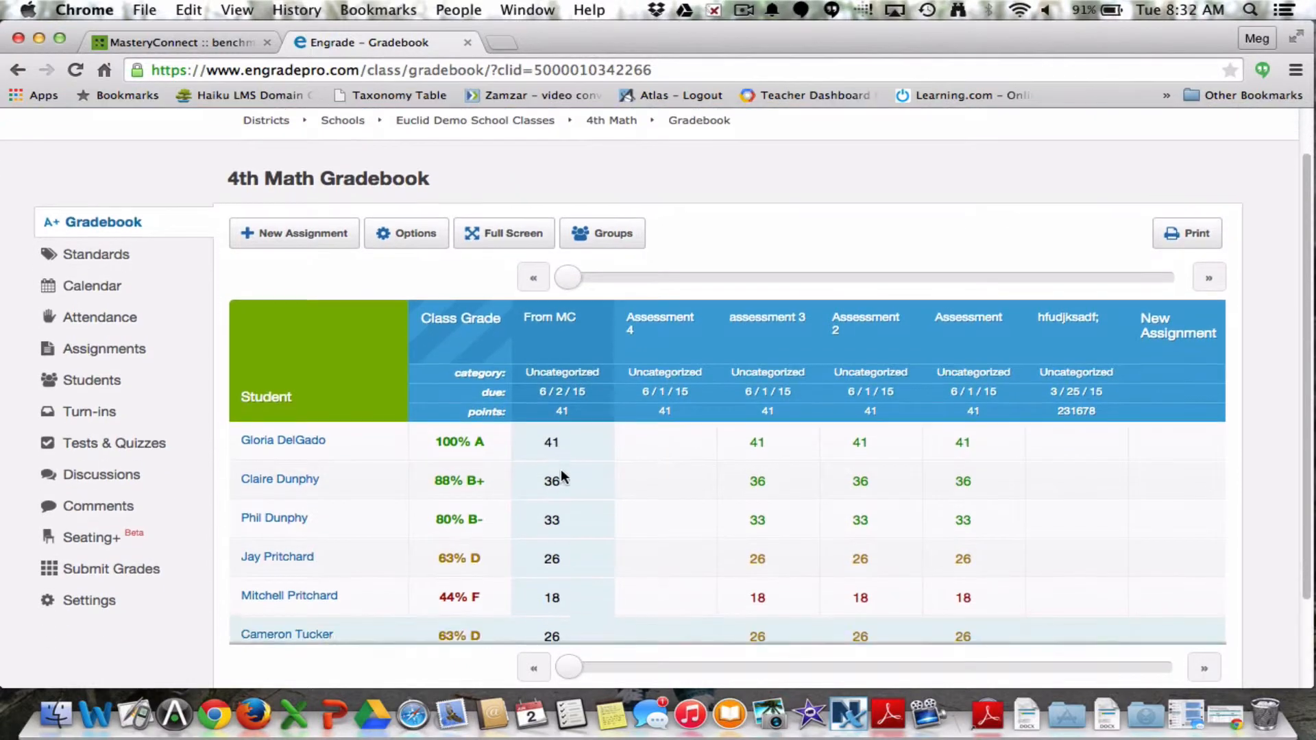
Open the From MC assignment from the gradebook and display its standards scores
{"action": "scroll", "coordinate": [560, 470], "scroll_direction": "down", "scroll_amount": 2}
{"action": "scroll", "coordinate": [561, 470], "scroll_direction": "up", "scroll_amount": 2}
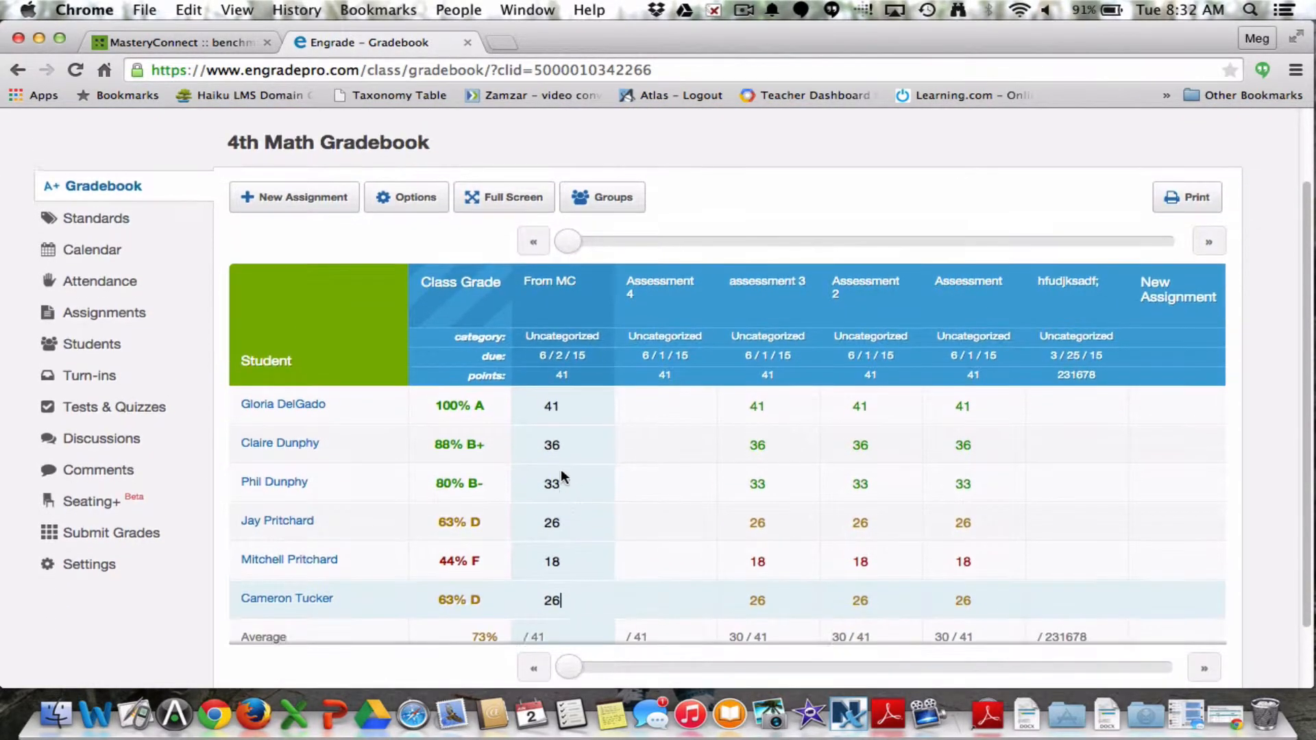
{"action": "scroll", "coordinate": [561, 470], "scroll_direction": "right", "scroll_amount": 1}
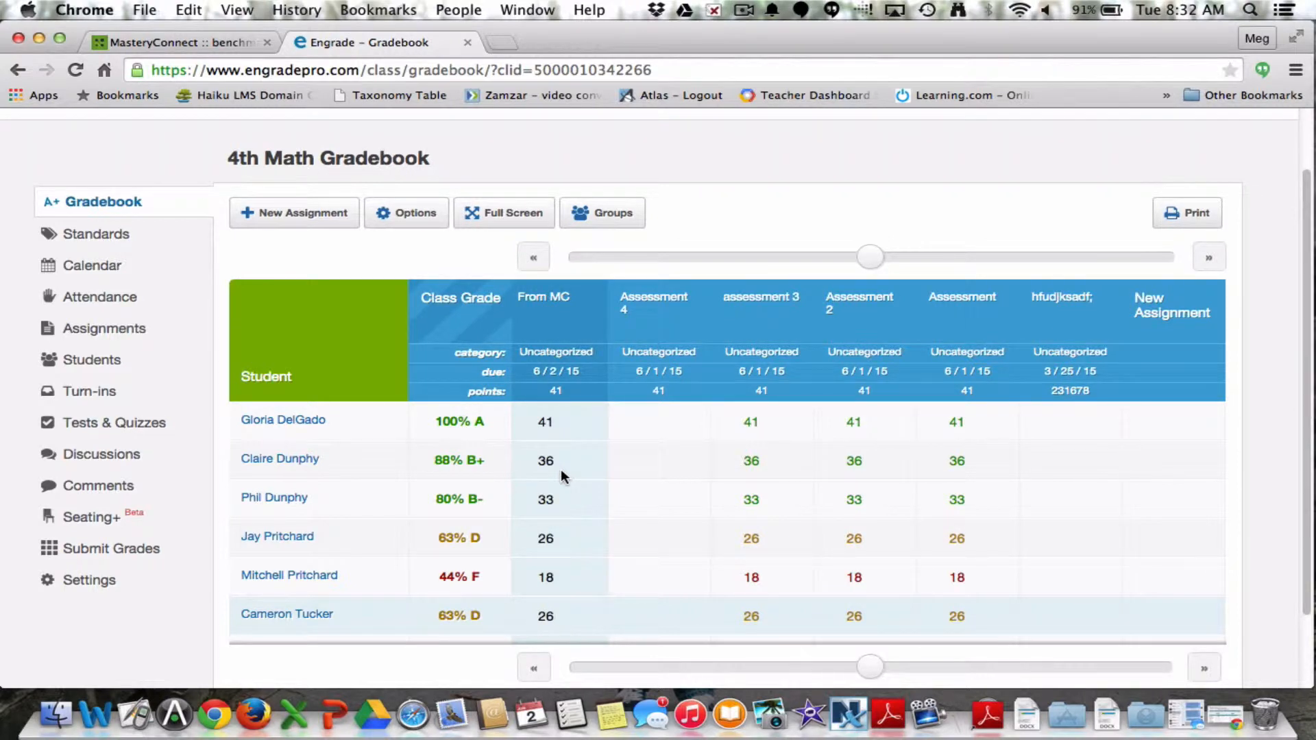
{"action": "key", "text": "Return"}
{"action": "left_click", "coordinate": [546, 308]}
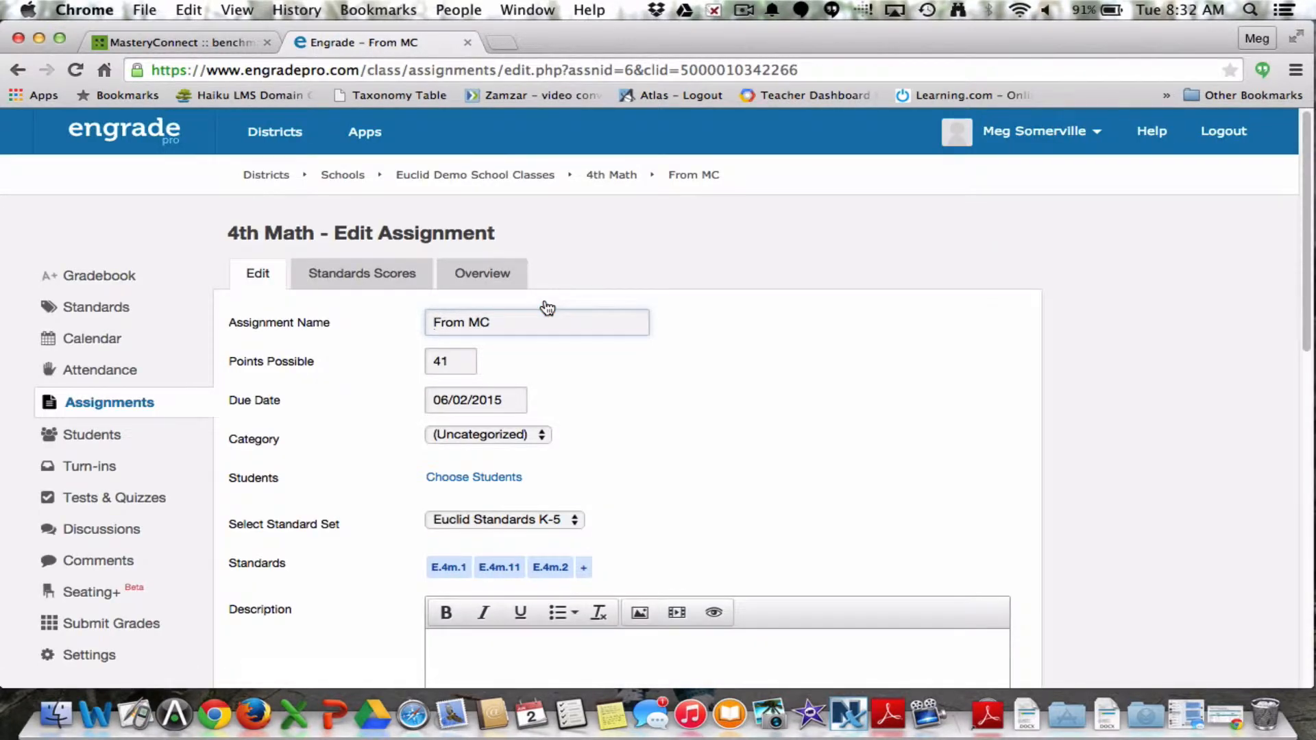
{"action": "scroll", "coordinate": [547, 308], "scroll_direction": "down", "scroll_amount": 10}
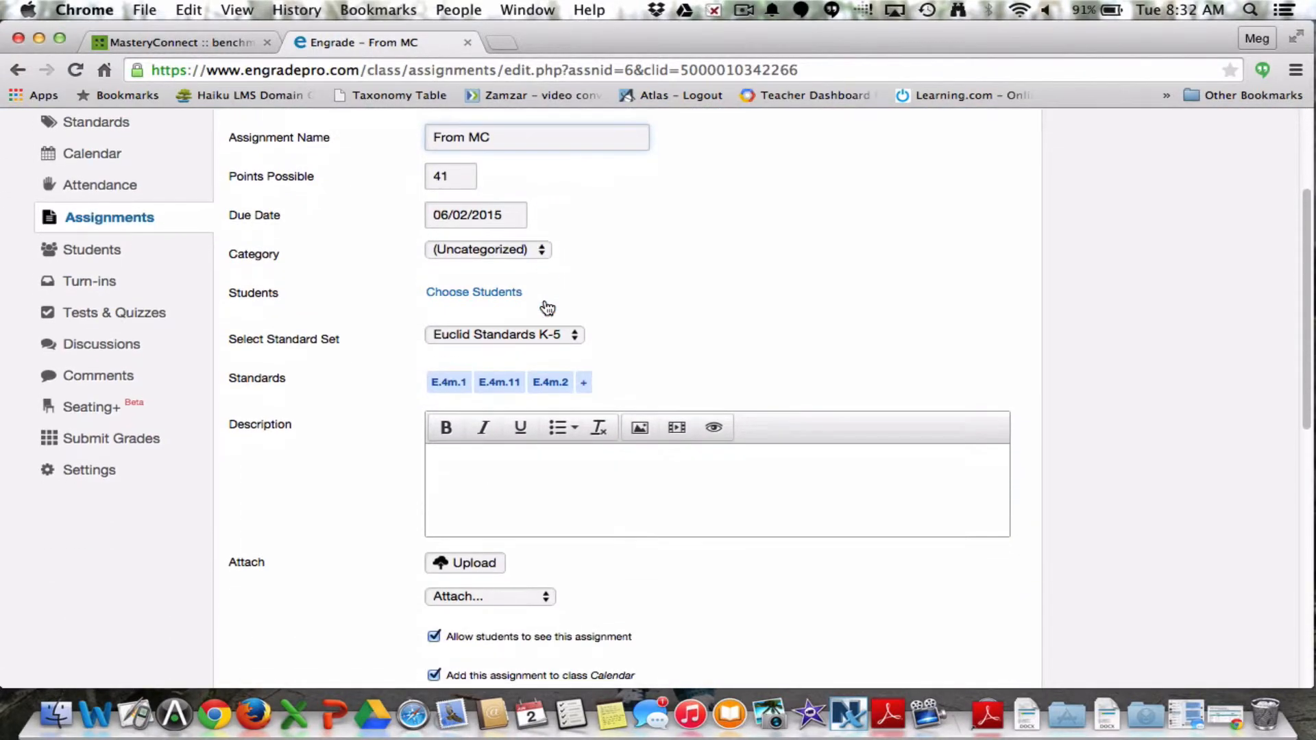
{"action": "scroll", "coordinate": [547, 308], "scroll_direction": "up", "scroll_amount": 7}
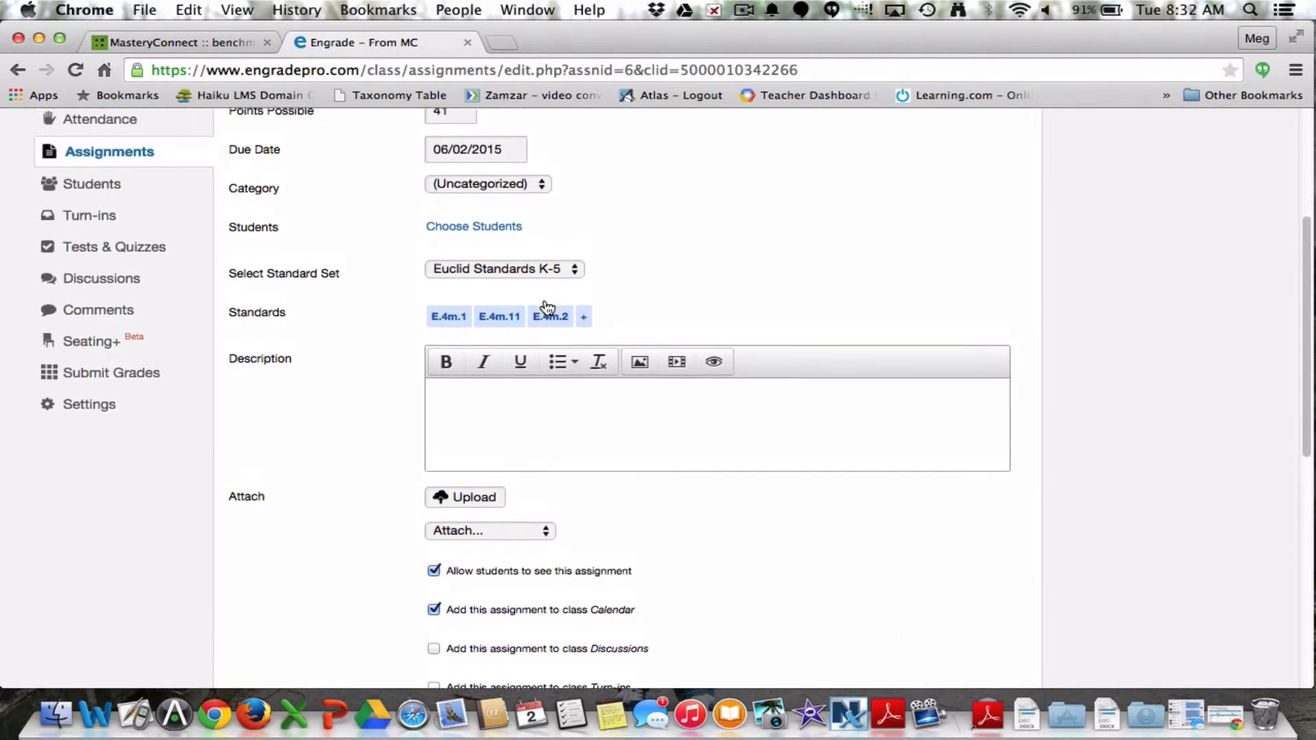
{"action": "scroll", "coordinate": [547, 308], "scroll_direction": "up", "scroll_amount": 1}
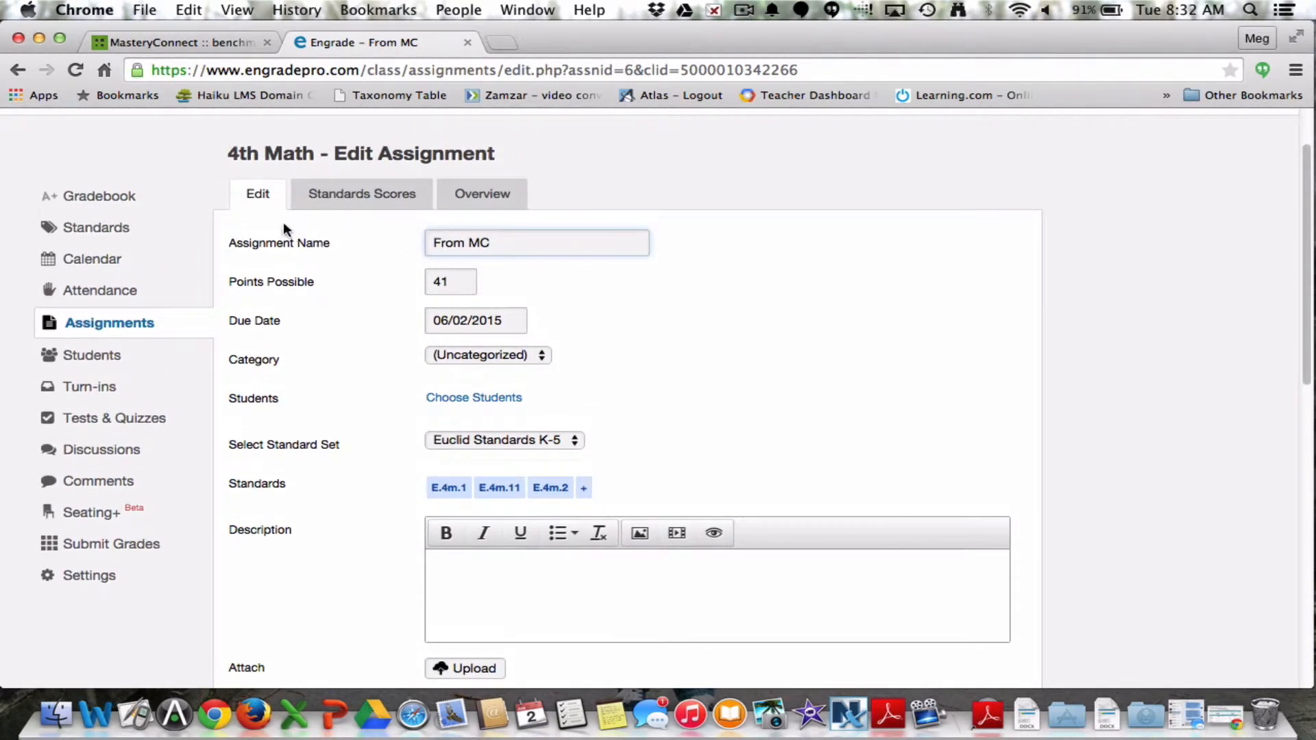
{"action": "left_click", "coordinate": [375, 196]}
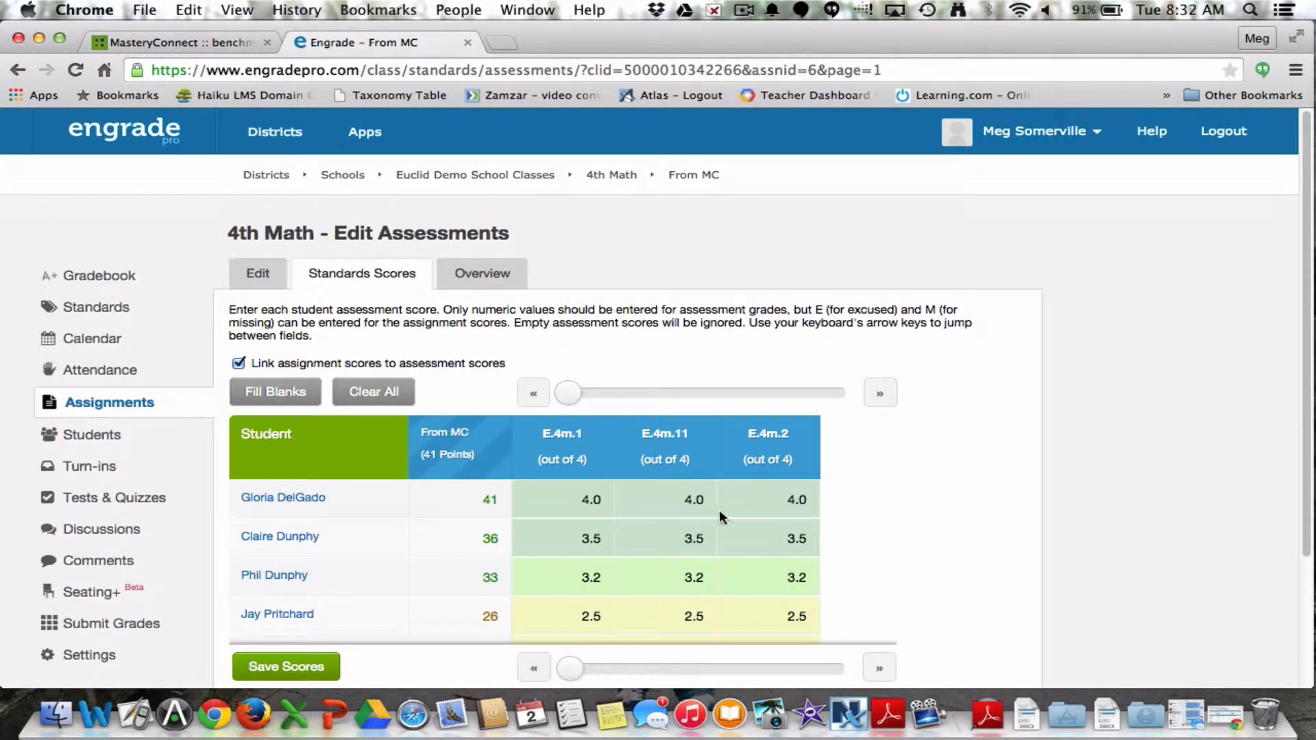
Clear all standards assessment scores of the From MC assignment and accept the confirmation
{"action": "scroll", "coordinate": [709, 514], "scroll_direction": "down", "scroll_amount": 2}
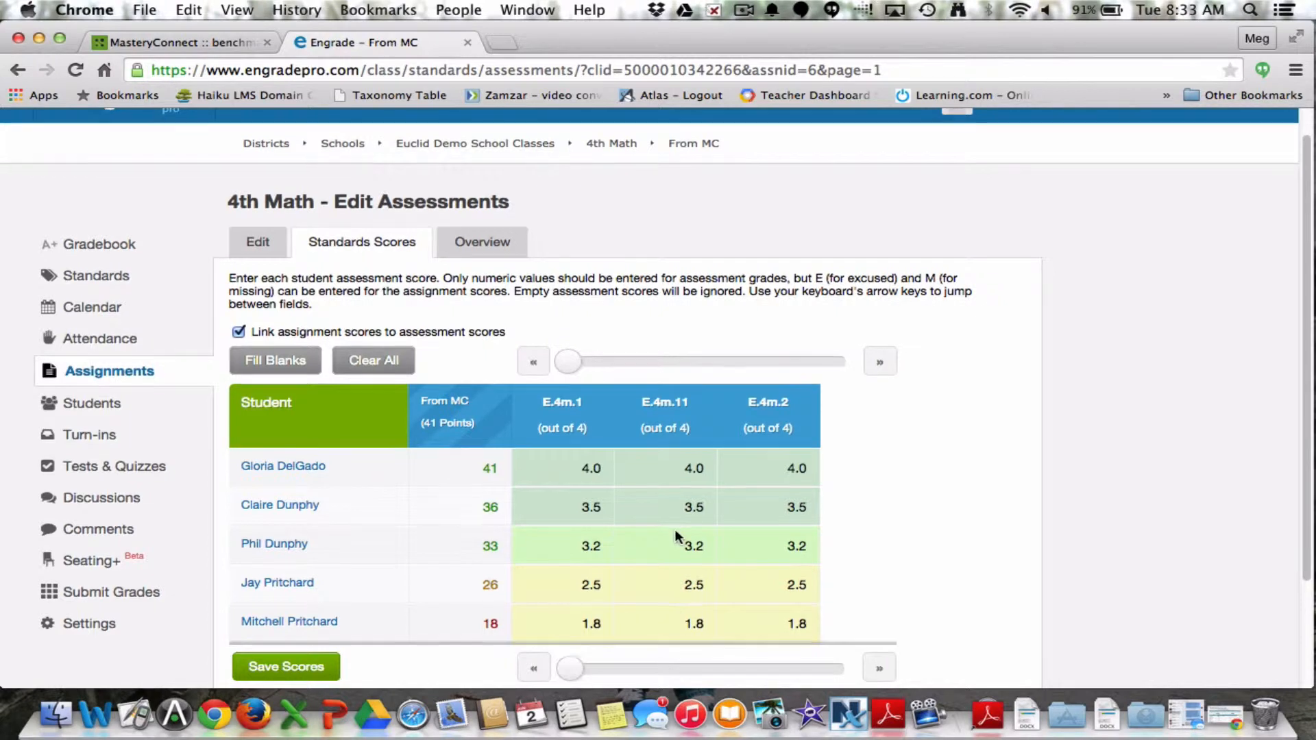
{"action": "scroll", "coordinate": [676, 537], "scroll_direction": "down", "scroll_amount": 1}
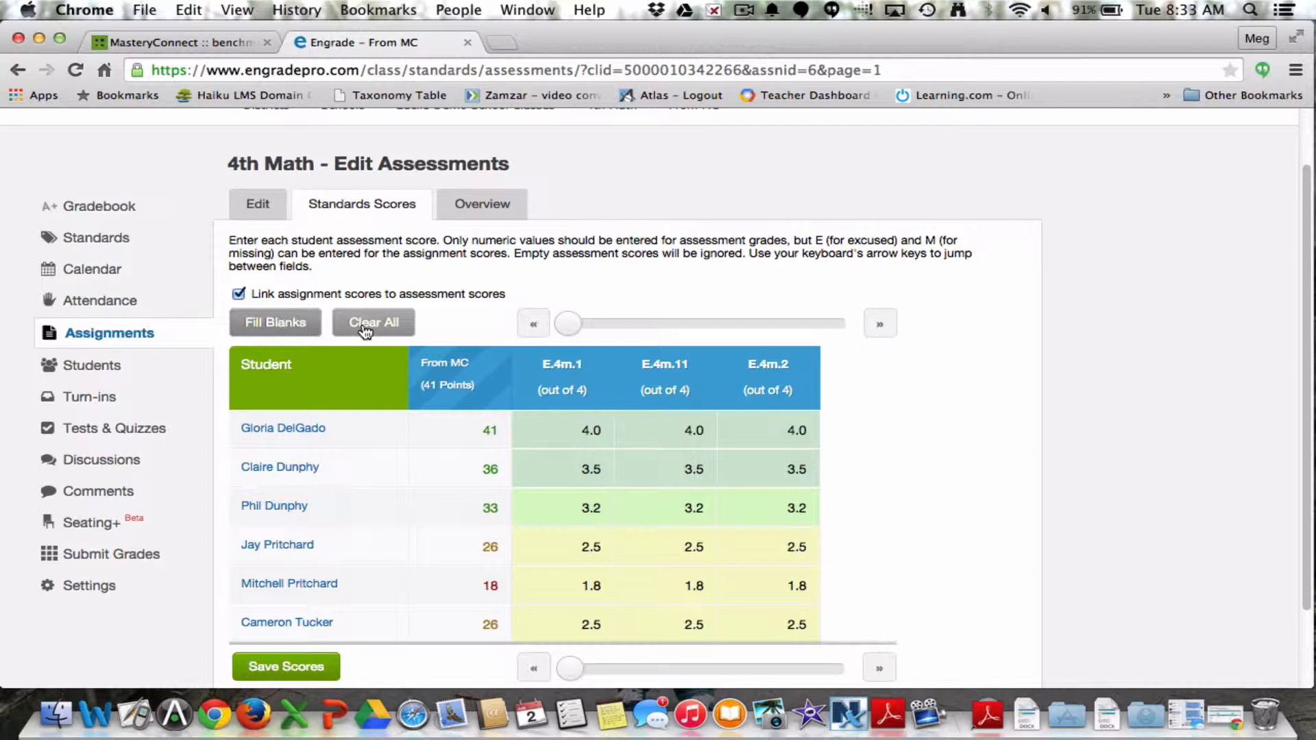
{"action": "left_click", "coordinate": [365, 328]}
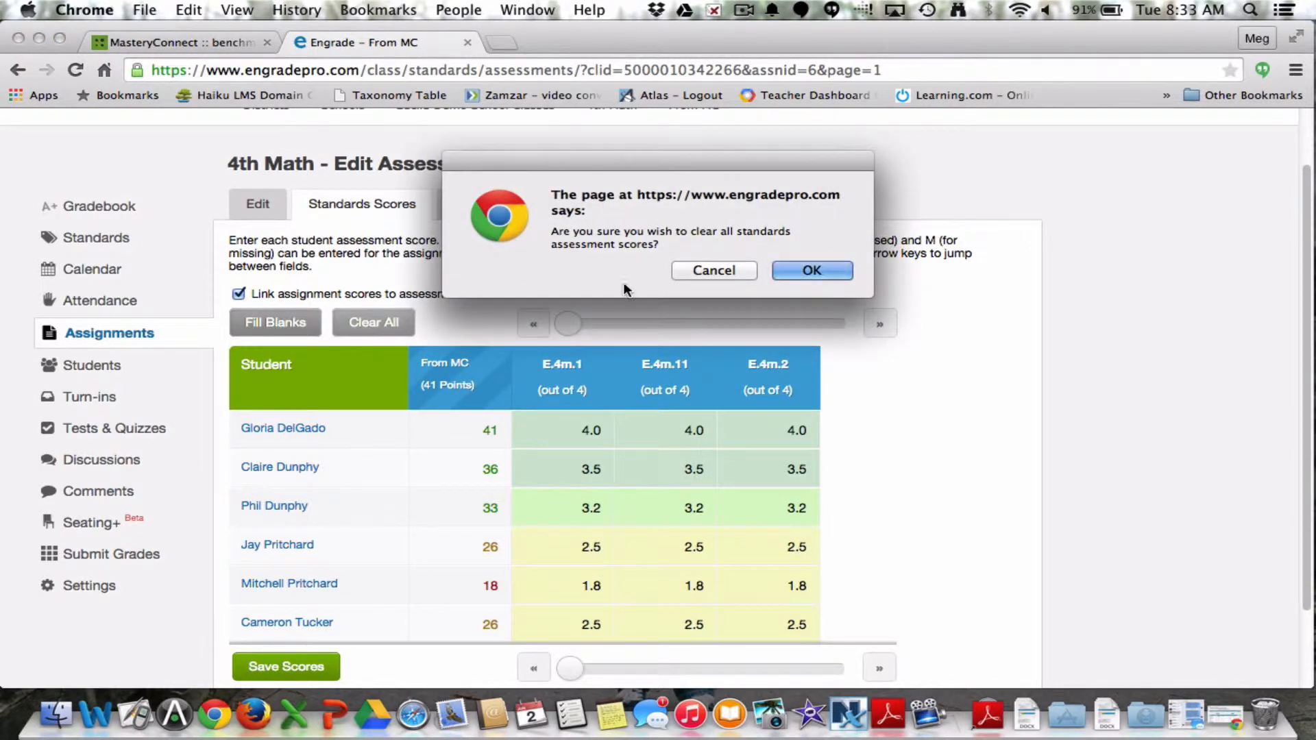
{"action": "left_click", "coordinate": [813, 271]}
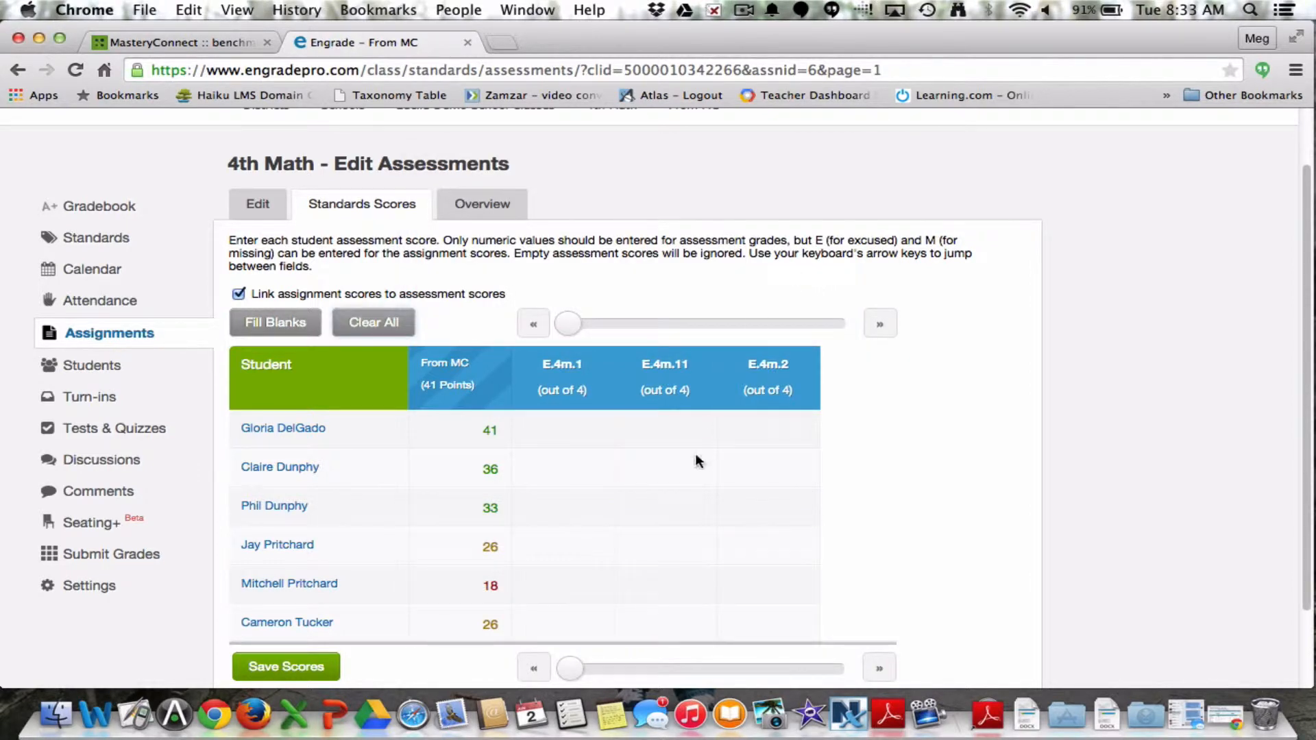
Check which standard E.4m.1 stands for, then switch to MasteryConnect and export the 4.OA.1-3 scores as Mastery
{"action": "scroll", "coordinate": [696, 456], "scroll_direction": "down", "scroll_amount": 3}
{"action": "scroll", "coordinate": [695, 453], "scroll_direction": "down", "scroll_amount": 1}
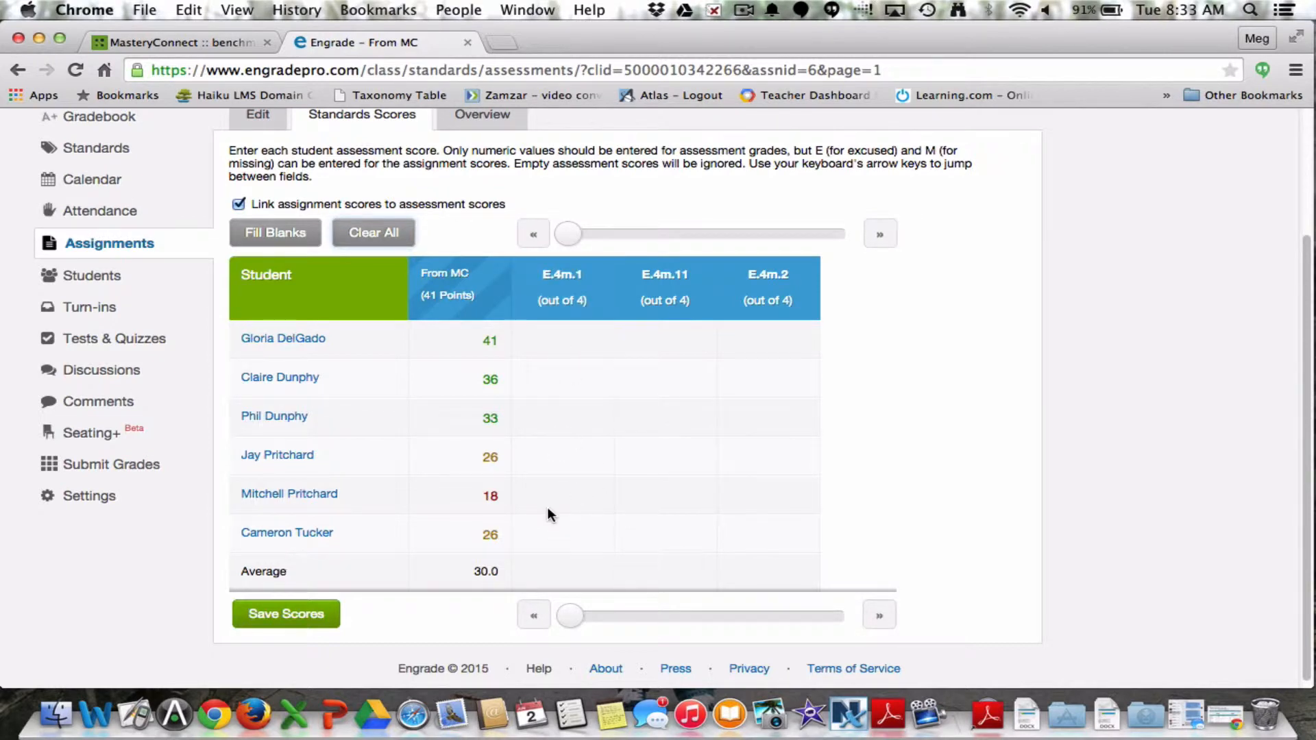
{"action": "scroll", "coordinate": [566, 444], "scroll_direction": "up", "scroll_amount": 1}
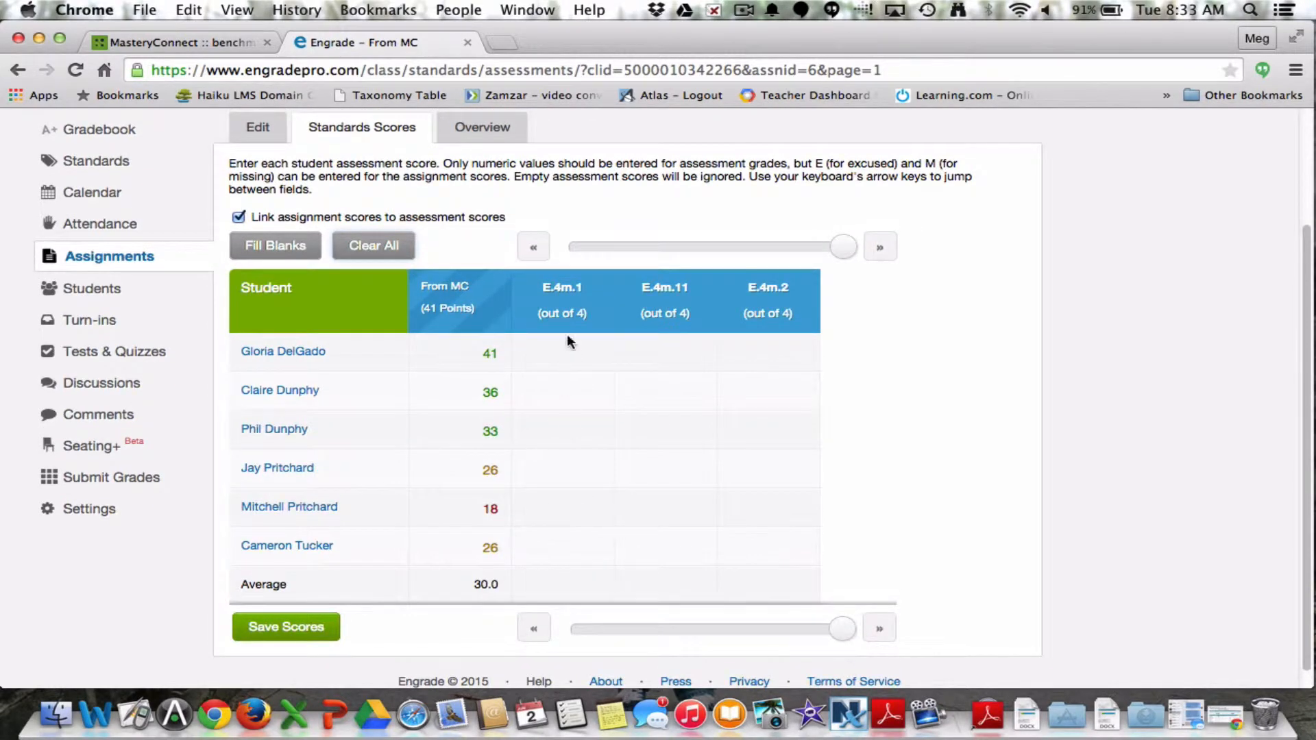
{"action": "mouse_move", "coordinate": [562, 292]}
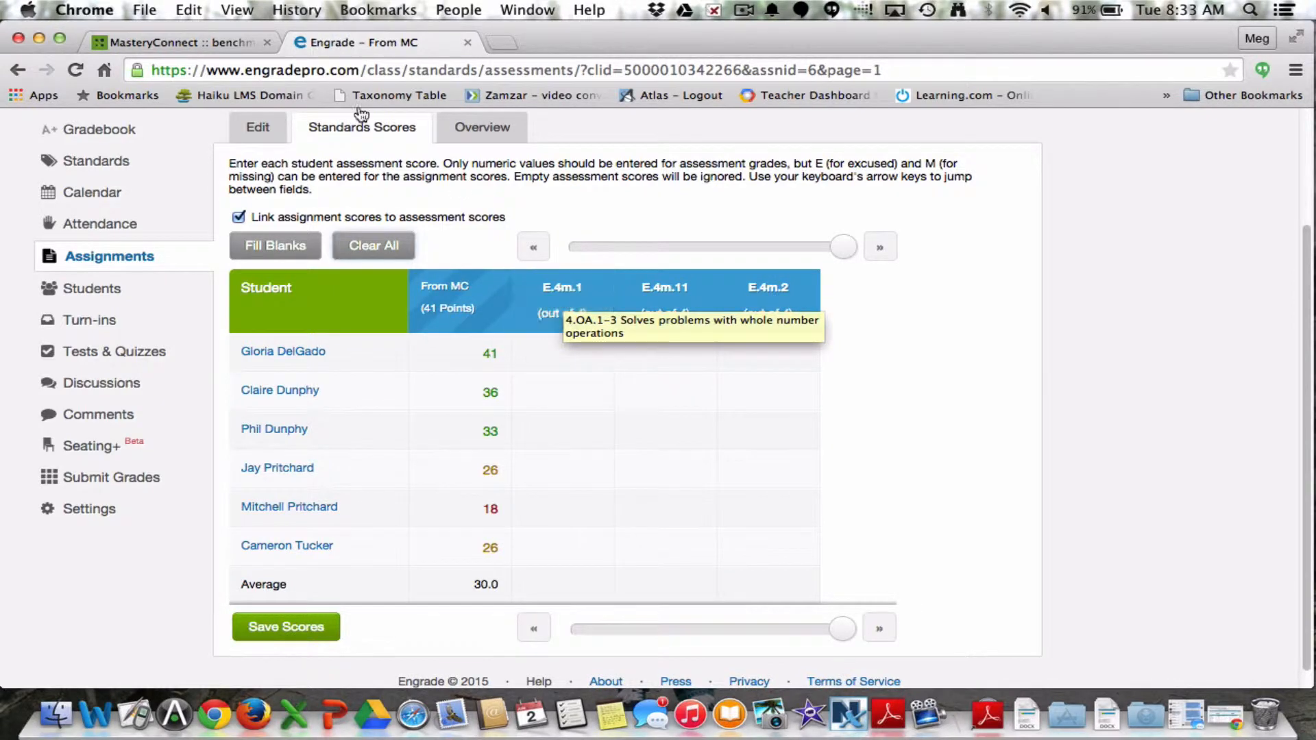
{"action": "left_click", "coordinate": [179, 46]}
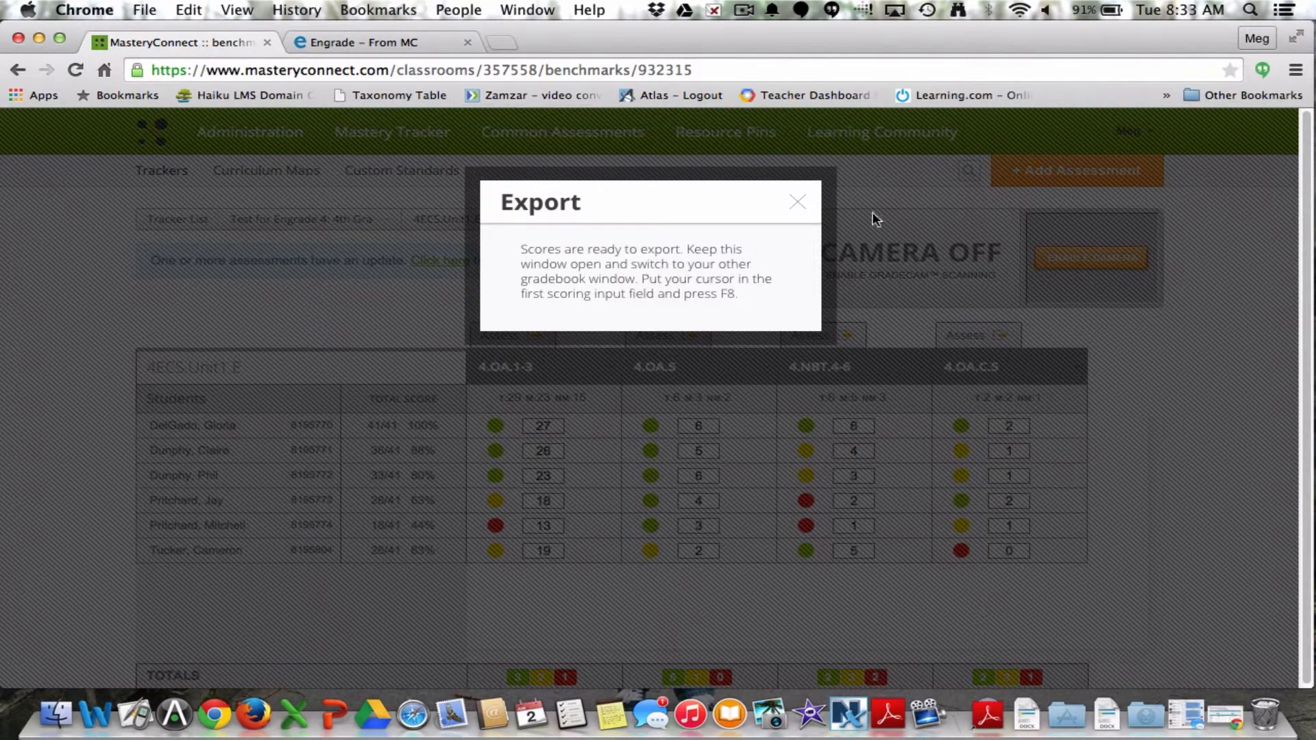
{"action": "left_click", "coordinate": [797, 202]}
{"action": "mouse_move", "coordinate": [485, 373]}
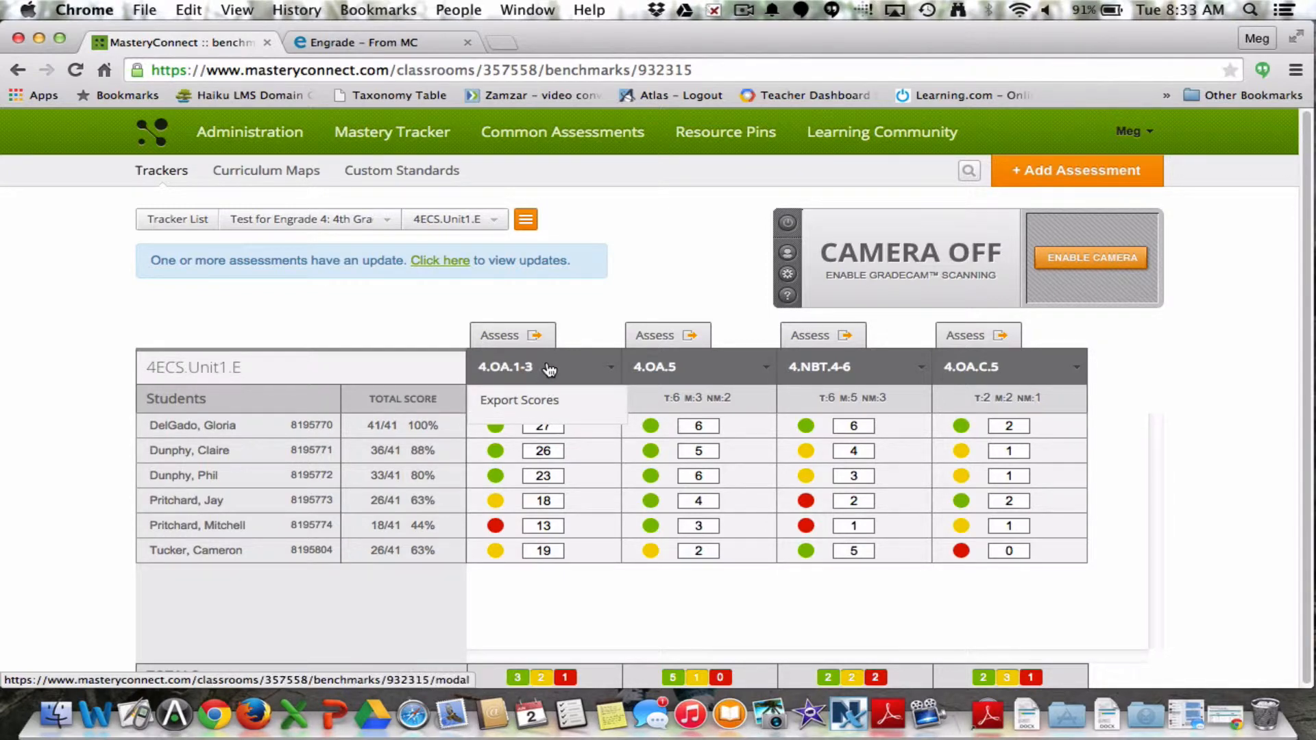
{"action": "left_click", "coordinate": [538, 404]}
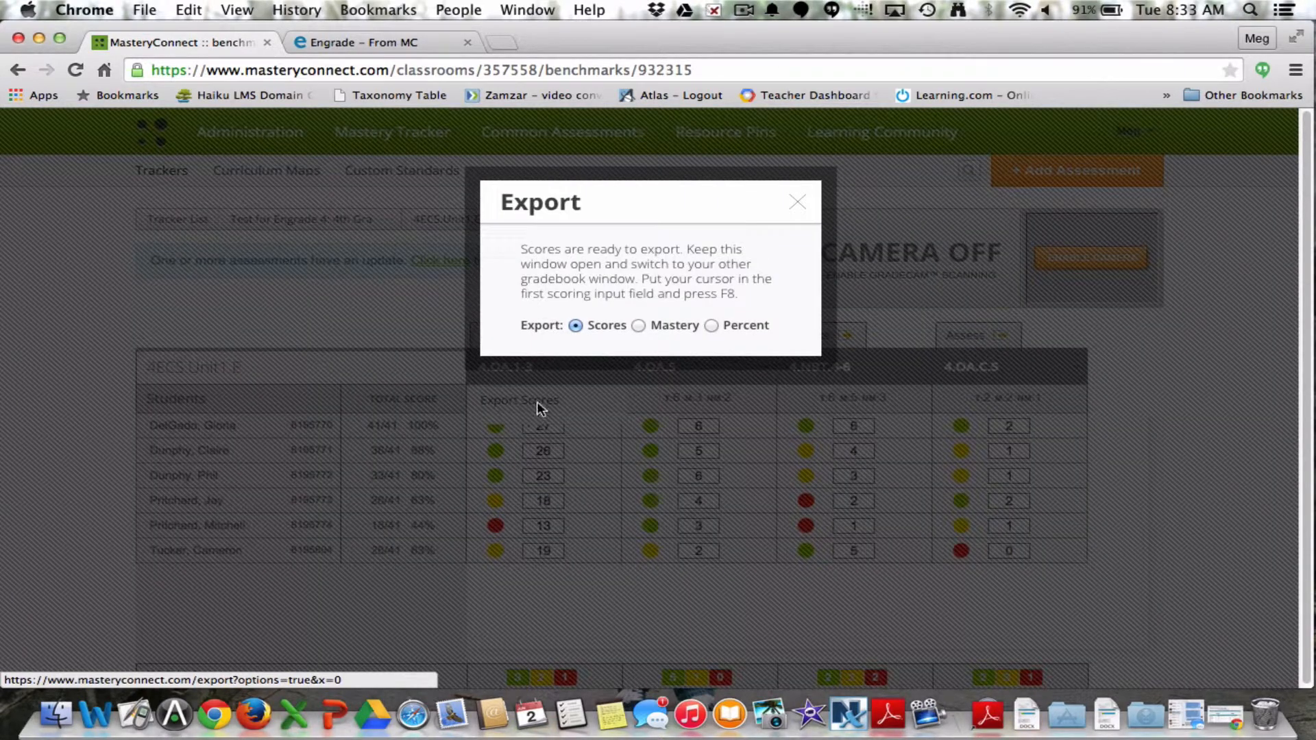
{"action": "left_click", "coordinate": [639, 324]}
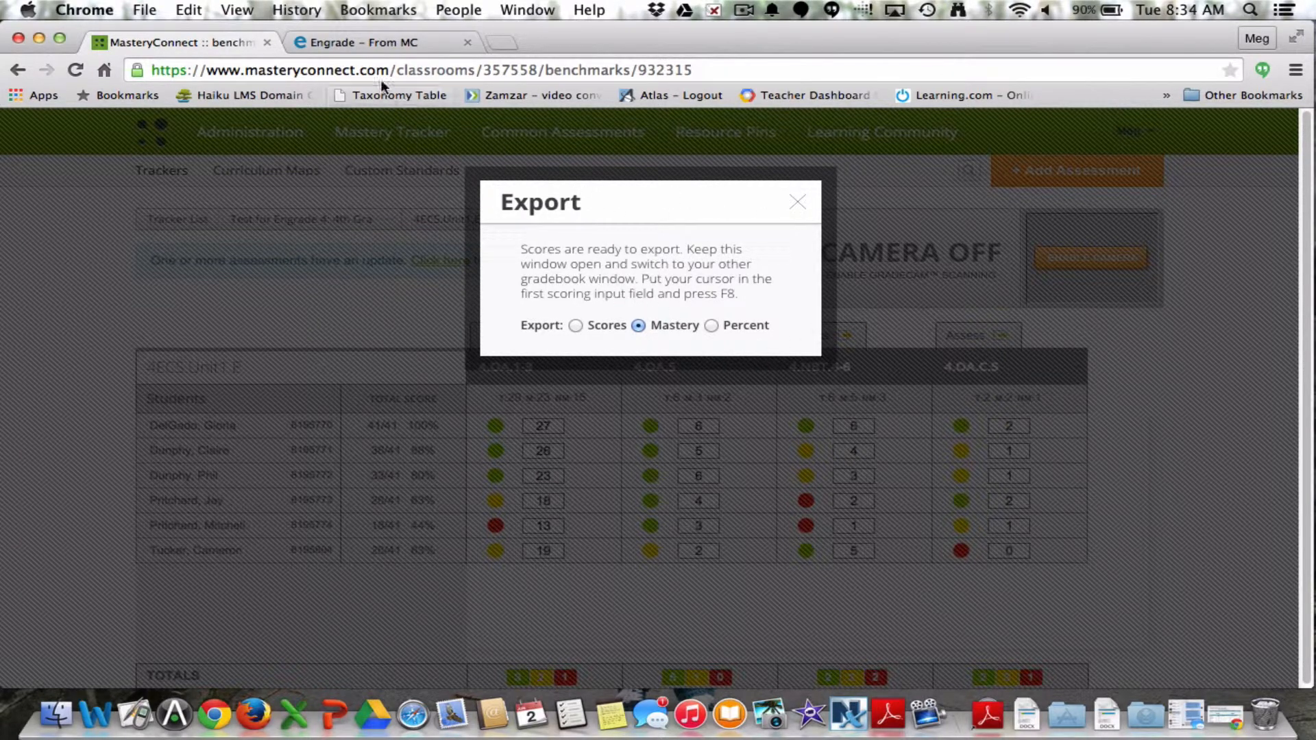
Switch to Engrade and fill the E.4m.1 column with the exported mastery scores 3, 3, 3, 2, 1 and 2
{"action": "left_click", "coordinate": [360, 45]}
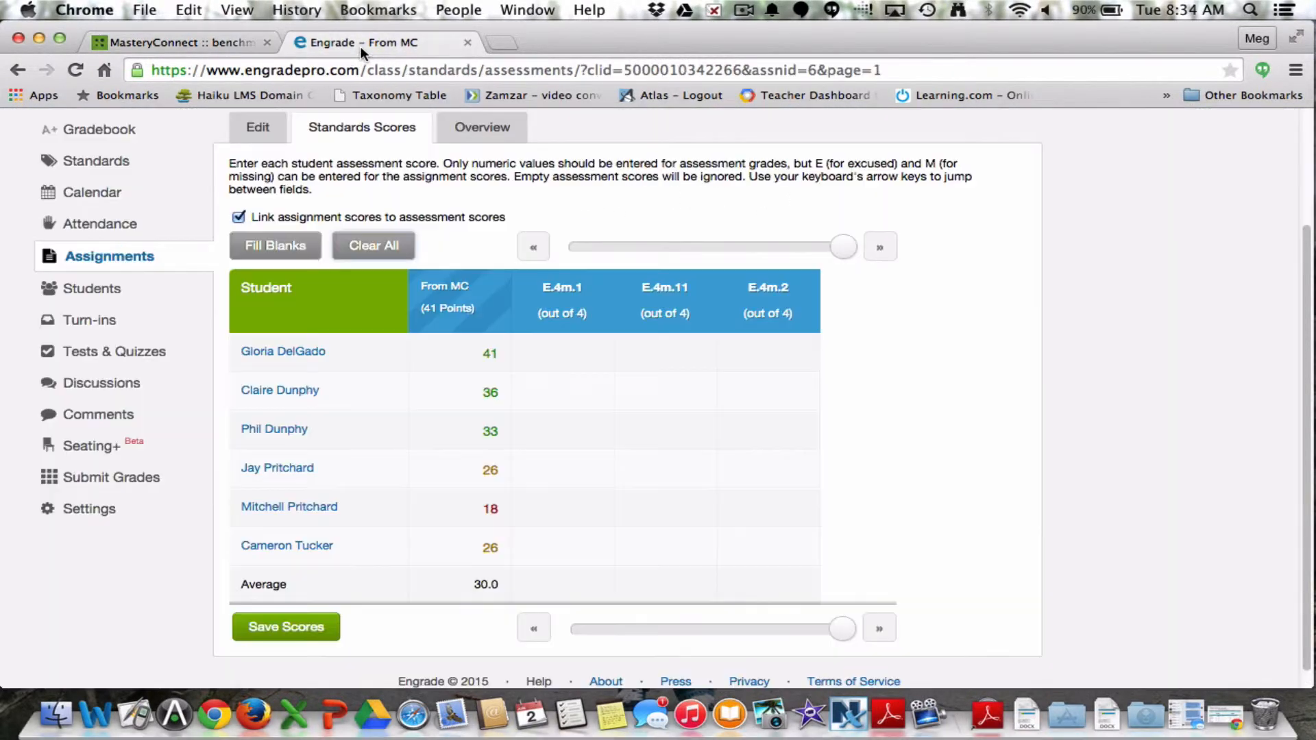
{"action": "left_click", "coordinate": [574, 364]}
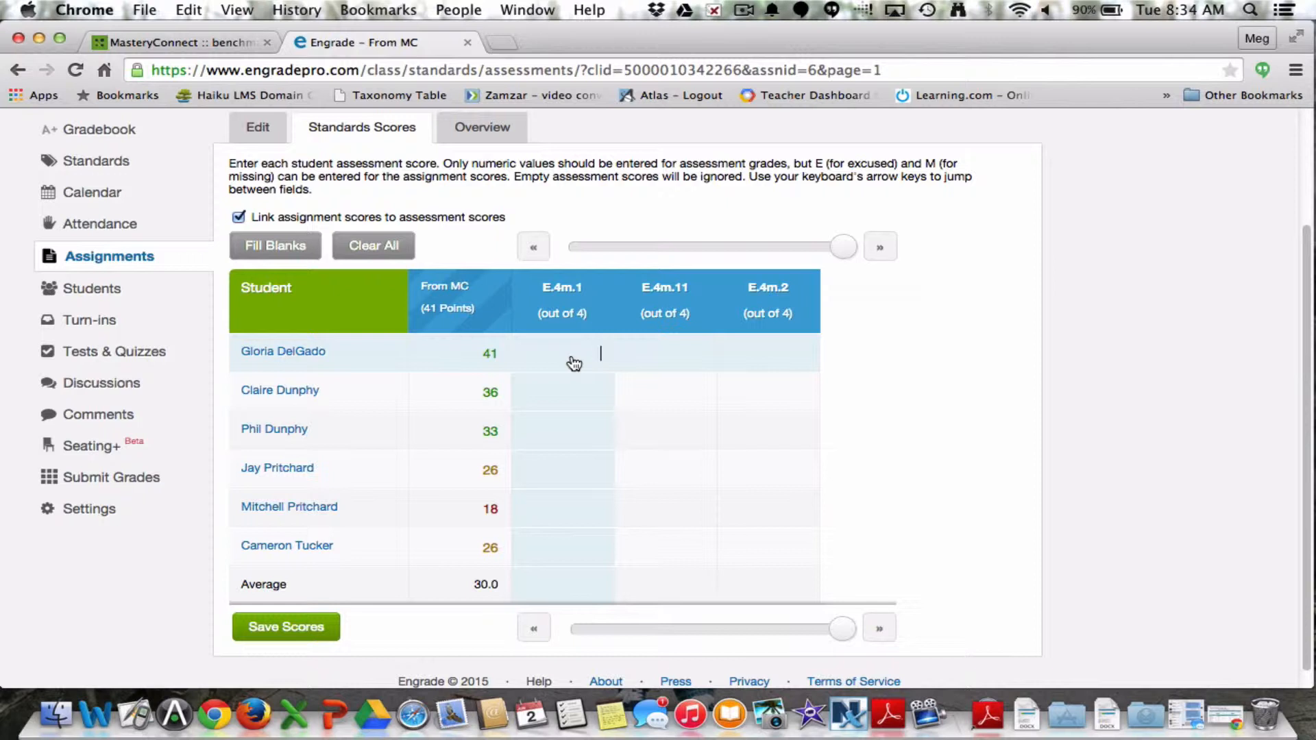
{"action": "type", "text": "3"}
{"action": "key", "text": "Down"}
{"action": "type", "text": "3"}
{"action": "key", "text": "Down"}
{"action": "type", "text": "3"}
{"action": "key", "text": "Down"}
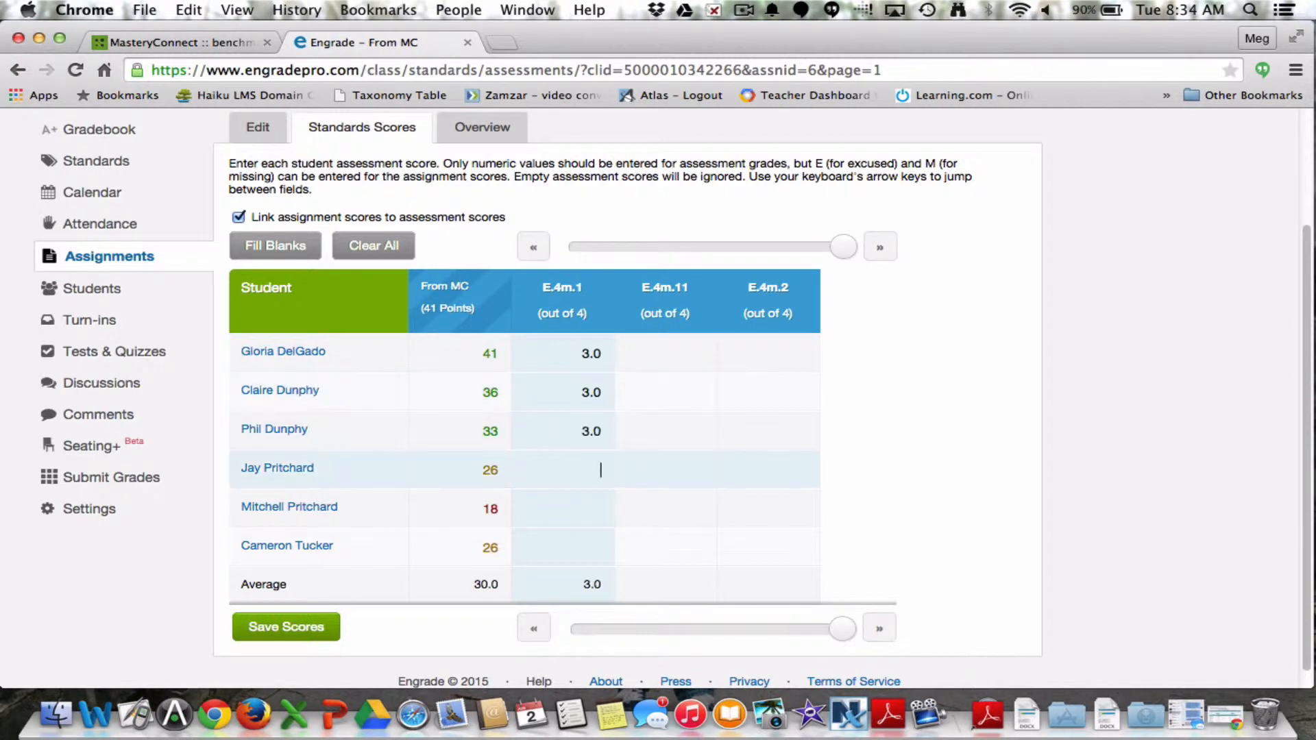
{"action": "key", "text": "2"}
{"action": "key", "text": "Down"}
{"action": "key", "text": "1"}
{"action": "key", "text": "Down"}
{"action": "type", "text": "2"}
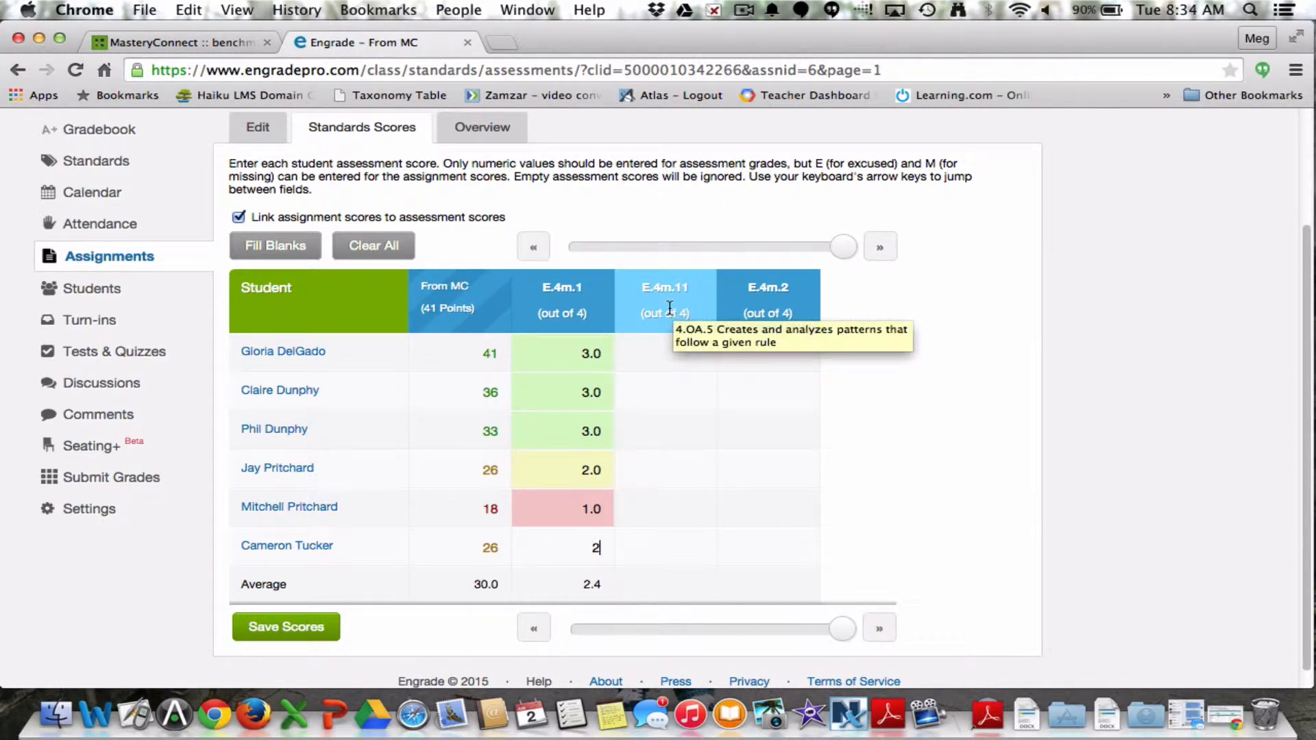
Switch back to MasteryConnect, close the previous export and export the 4.OA.5 scores as Mastery
{"action": "left_click", "coordinate": [192, 42]}
{"action": "left_click", "coordinate": [798, 201]}
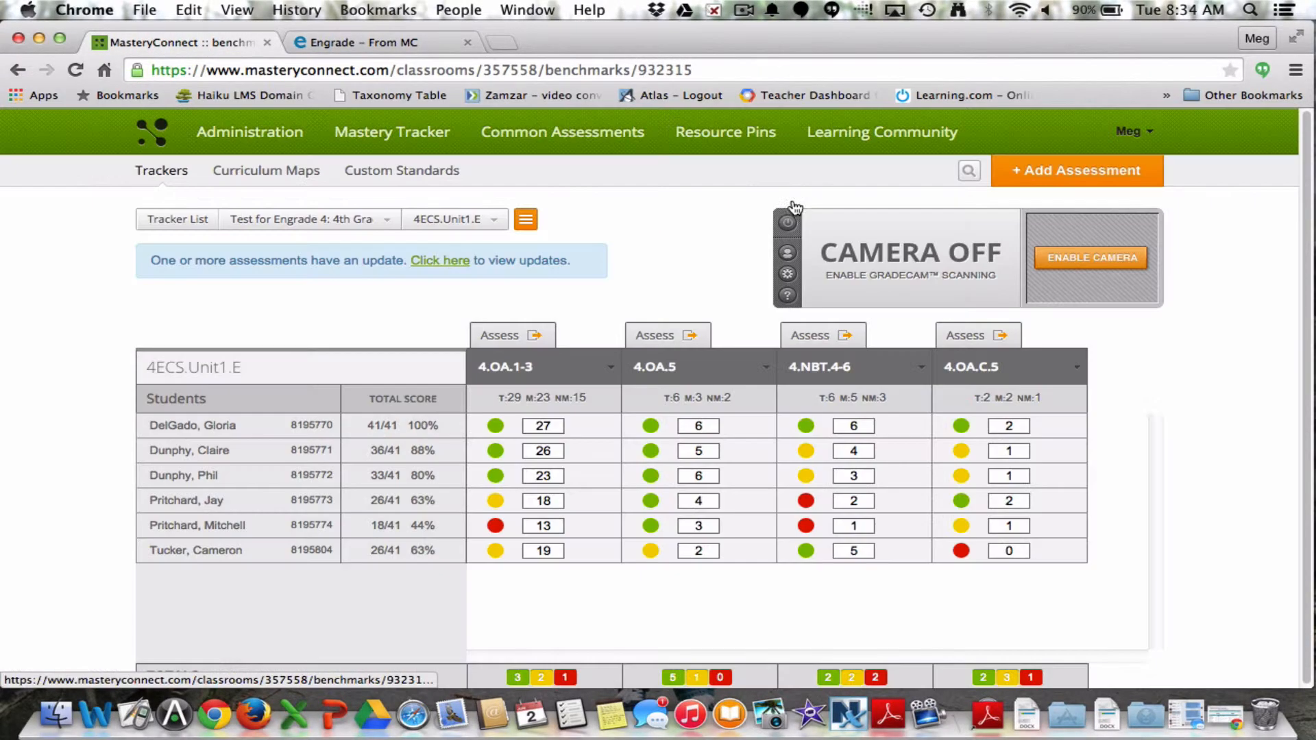
{"action": "left_click", "coordinate": [761, 367]}
{"action": "left_click", "coordinate": [708, 408]}
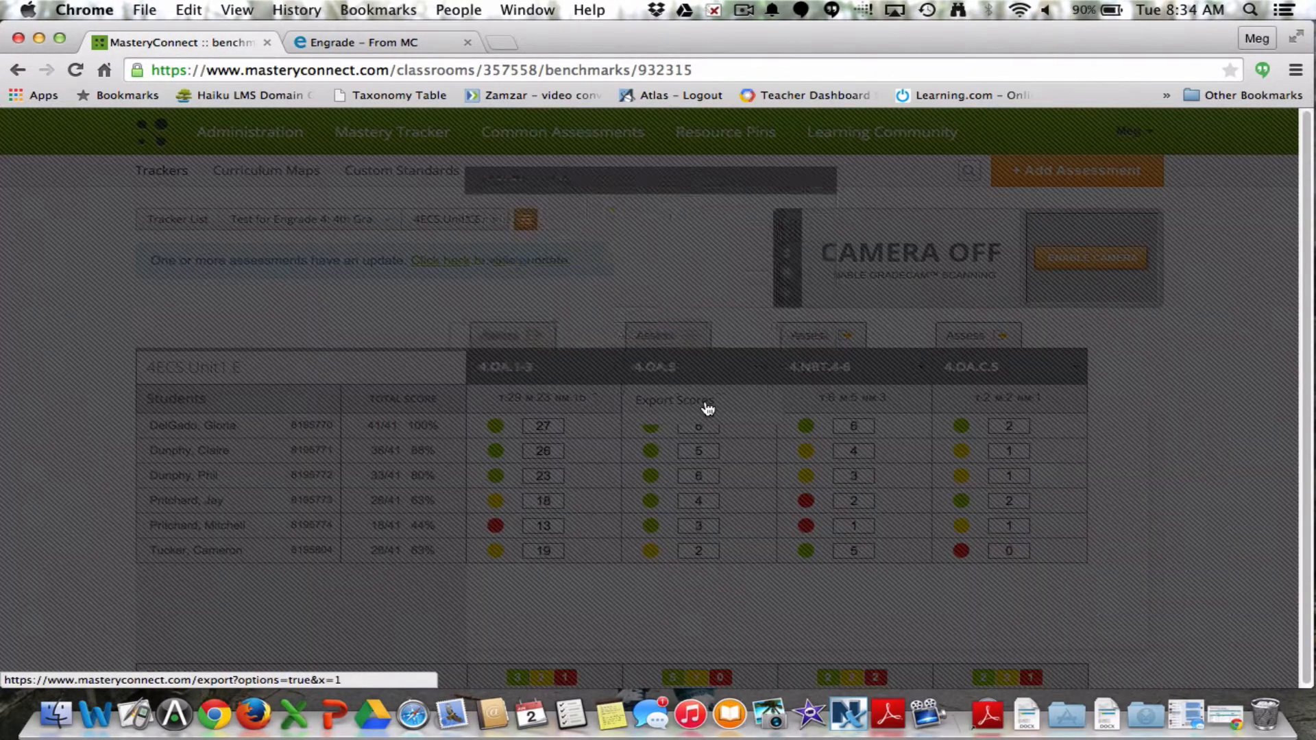
{"action": "left_click", "coordinate": [637, 326]}
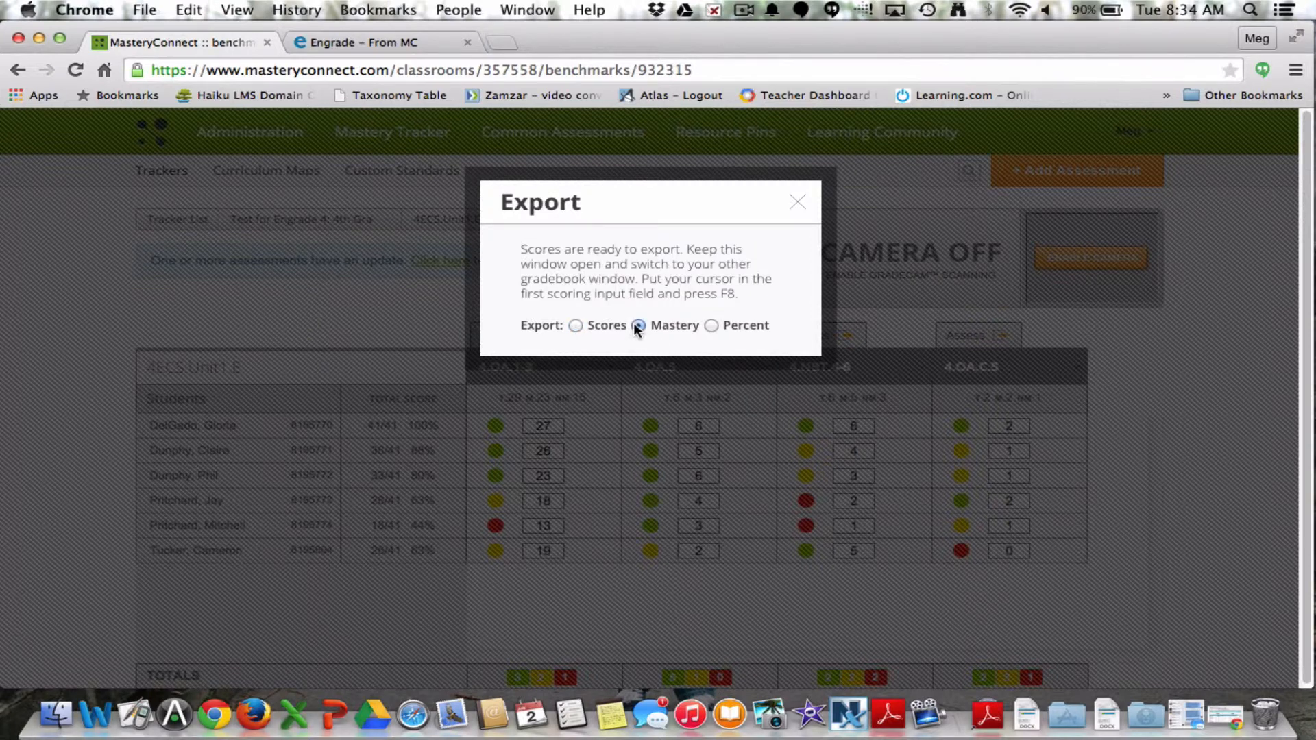
Switch to Engrade and fill the E.4m.11 column with the exported mastery scores 3, 3, 3, 3, 3 and 2
{"action": "left_click", "coordinate": [359, 41]}
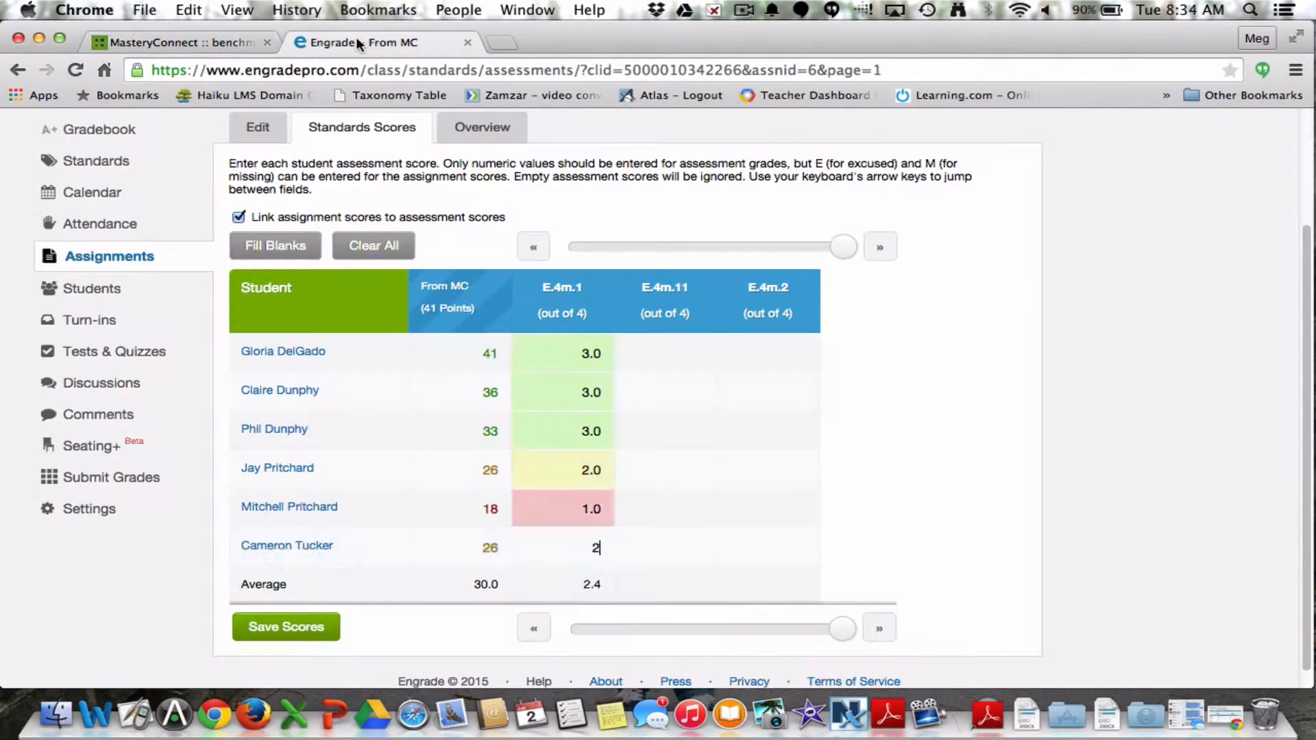
{"action": "left_click", "coordinate": [671, 361]}
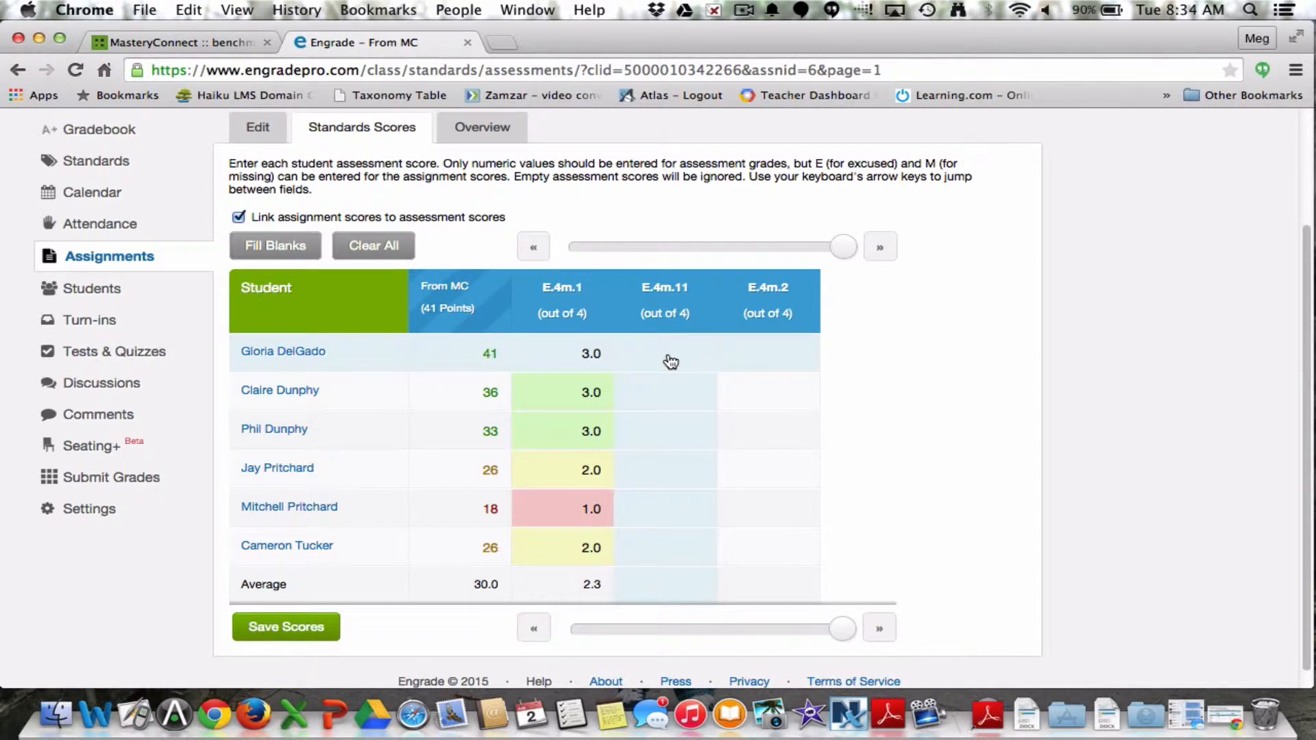
{"action": "type", "text": "3"}
{"action": "key", "text": "Down"}
{"action": "type", "text": "3"}
{"action": "key", "text": "Down"}
{"action": "type", "text": "3"}
{"action": "key", "text": "Down"}
{"action": "type", "text": "3"}
{"action": "key", "text": "Down"}
{"action": "key", "text": "3"}
{"action": "key", "text": "Down"}
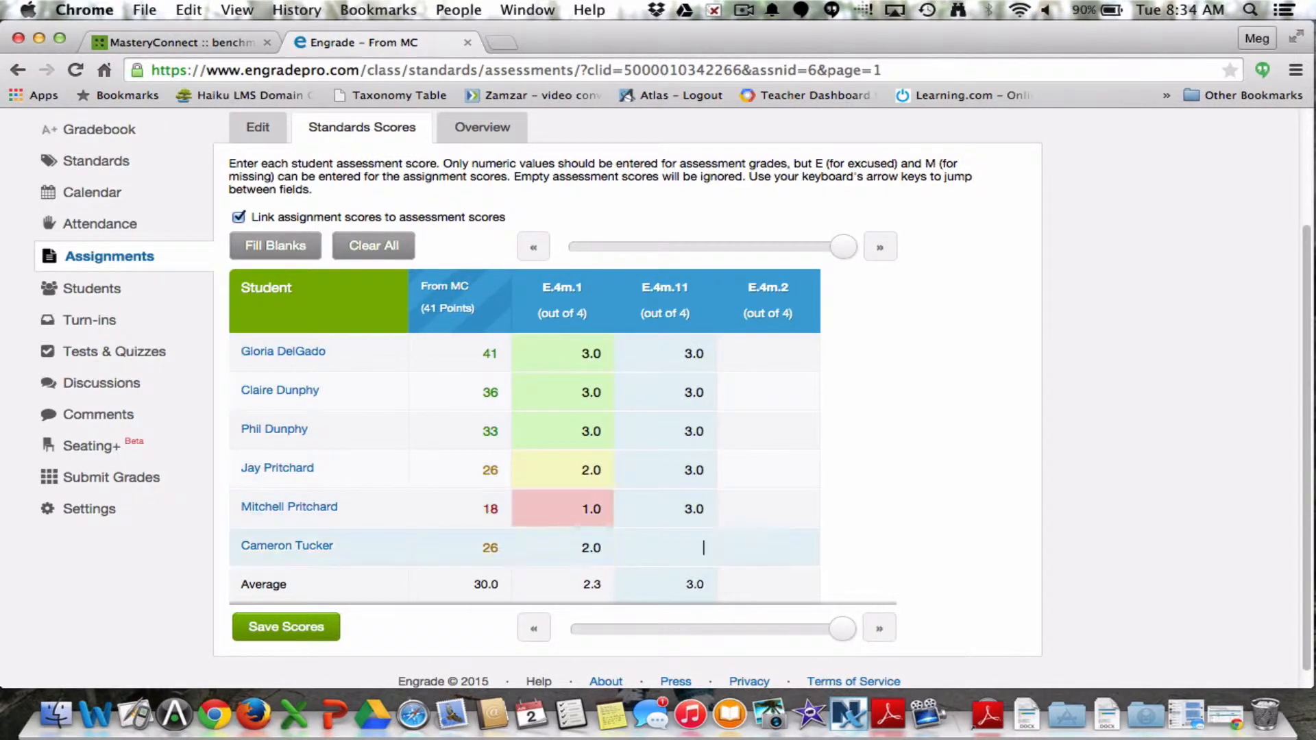
{"action": "type", "text": "2"}
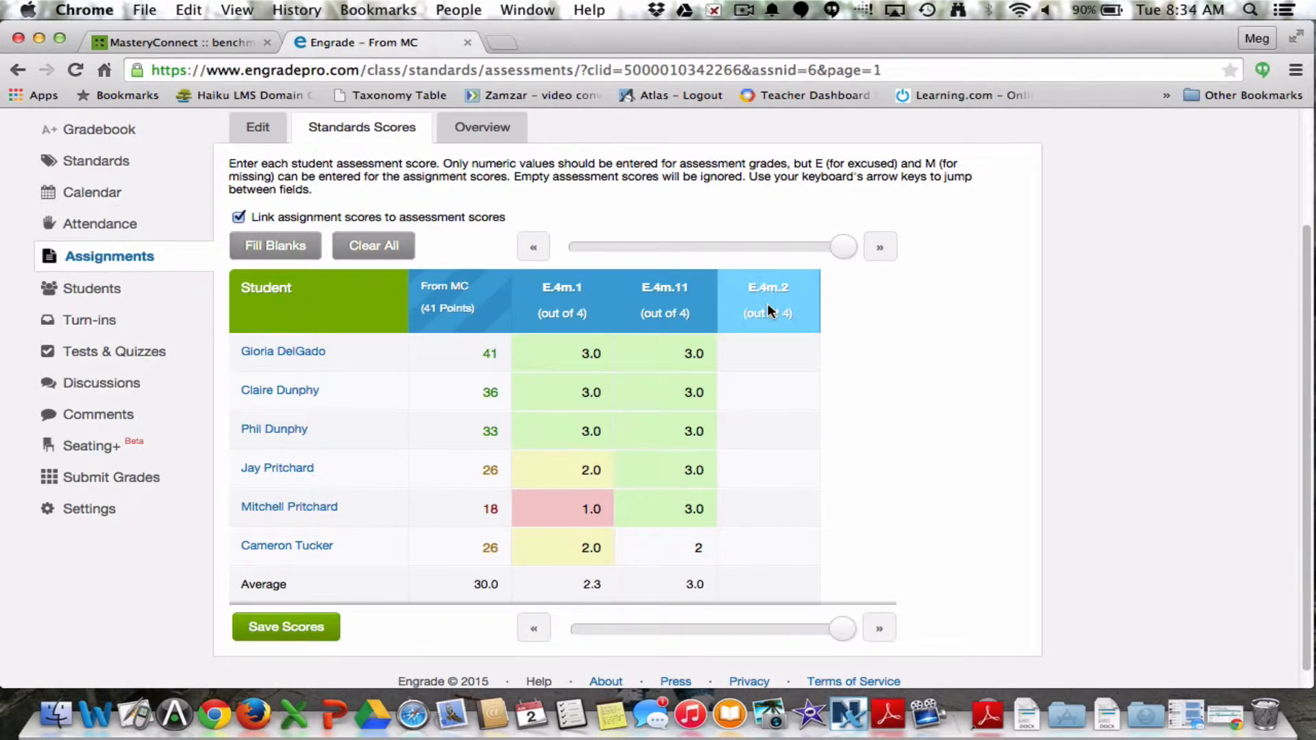
Check which standard E.4m.2 stands for, then switch to MasteryConnect and export the 4.NBT.4-6 scores as Mastery
{"action": "mouse_move", "coordinate": [768, 308]}
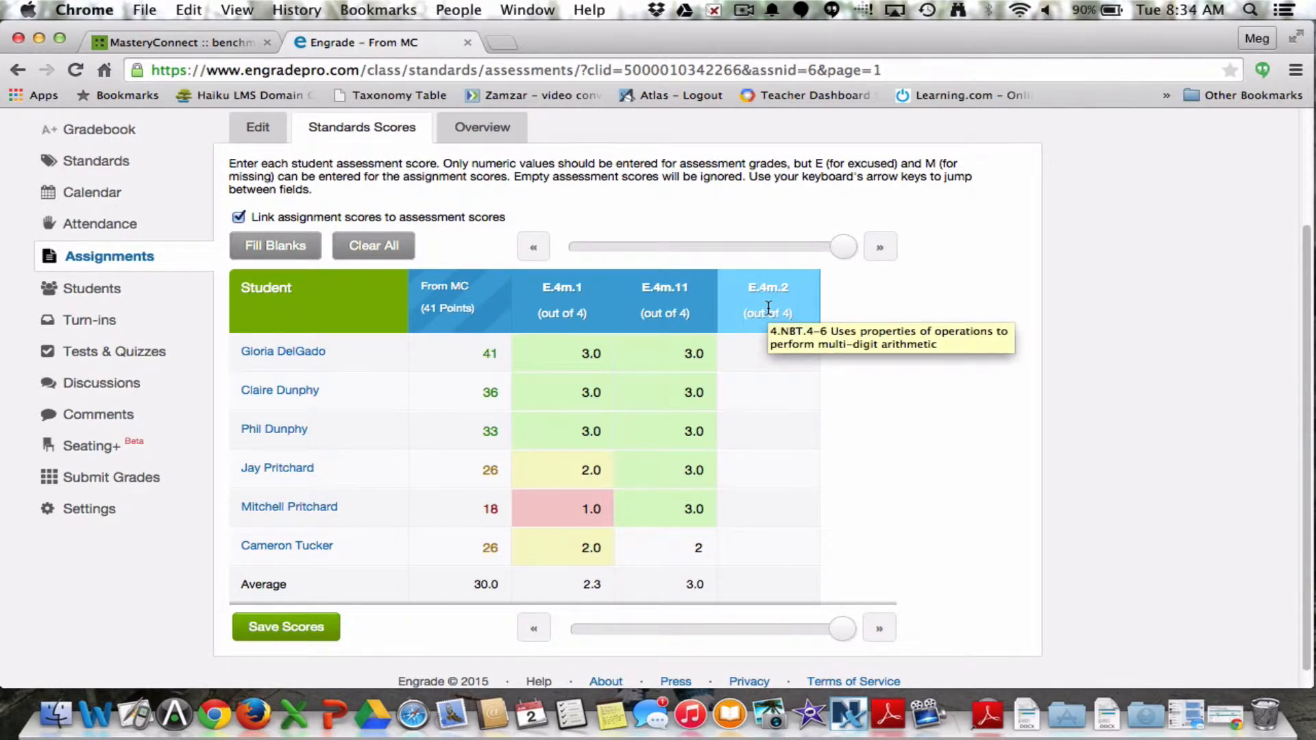
{"action": "left_click", "coordinate": [180, 44]}
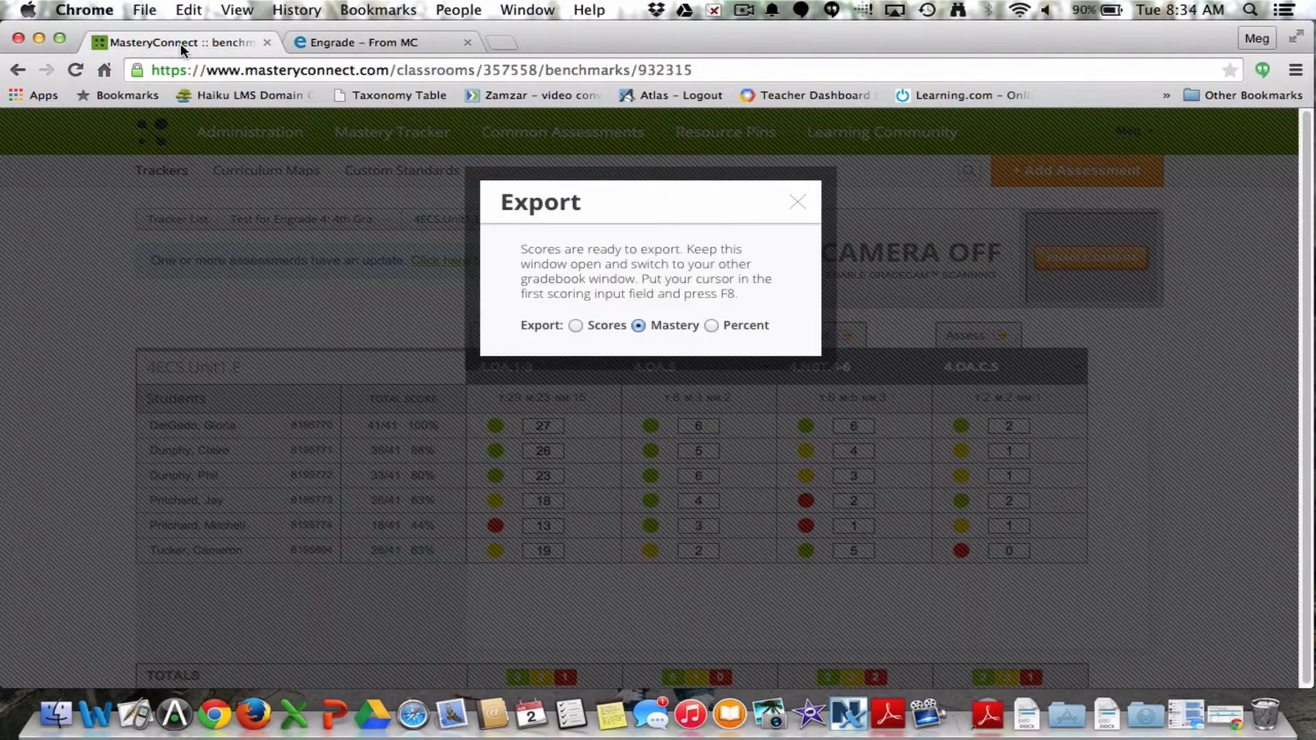
{"action": "left_click", "coordinate": [797, 201]}
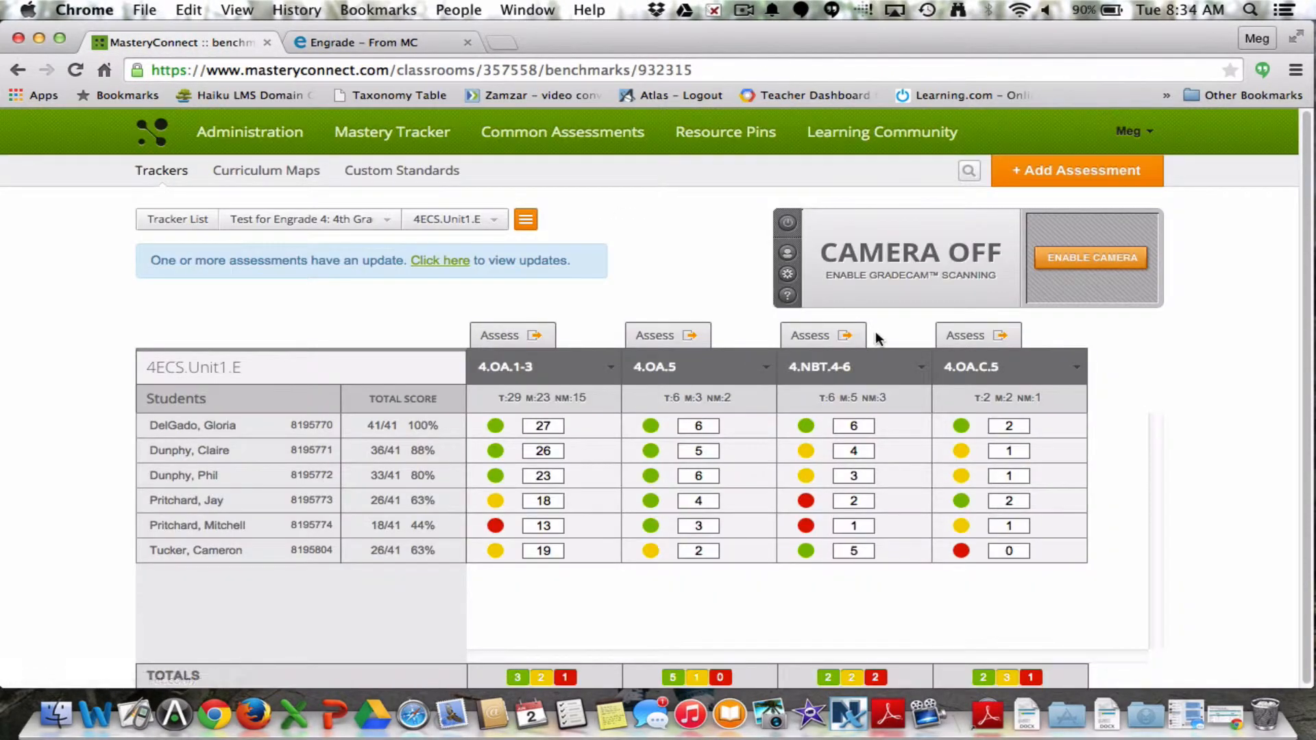
{"action": "left_click", "coordinate": [877, 368]}
{"action": "left_click", "coordinate": [862, 406]}
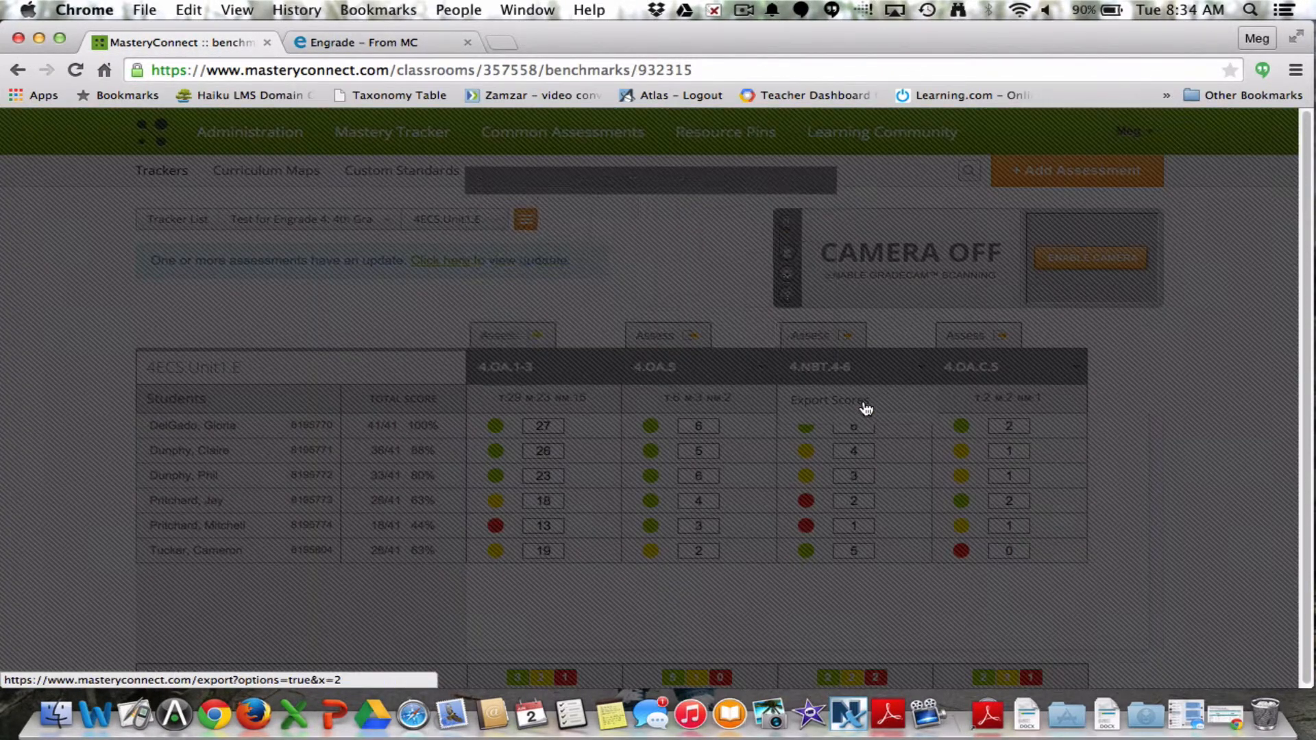
{"action": "left_click", "coordinate": [639, 325]}
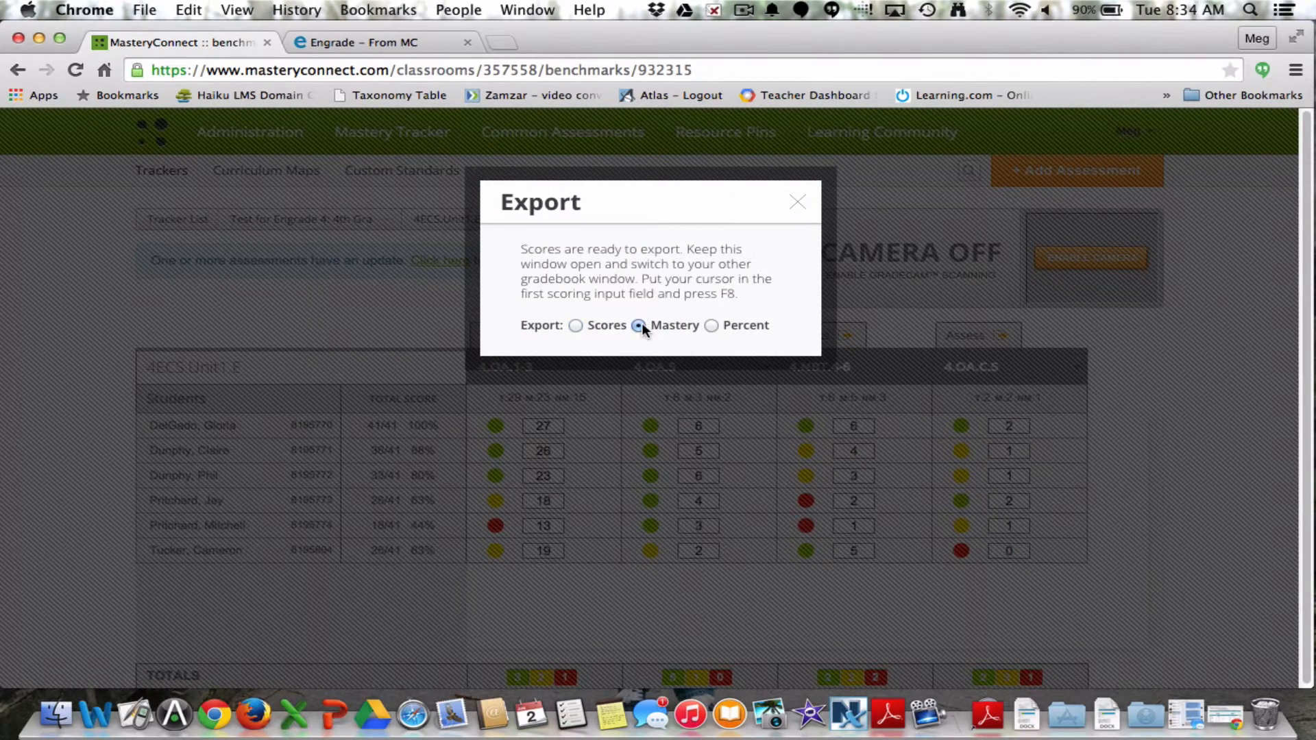
Switch to Engrade, fill the E.4m.2 column with the exported mastery scores 3, 2, 2, 1, 1 and 3, and save the scores
{"action": "left_click", "coordinate": [358, 34]}
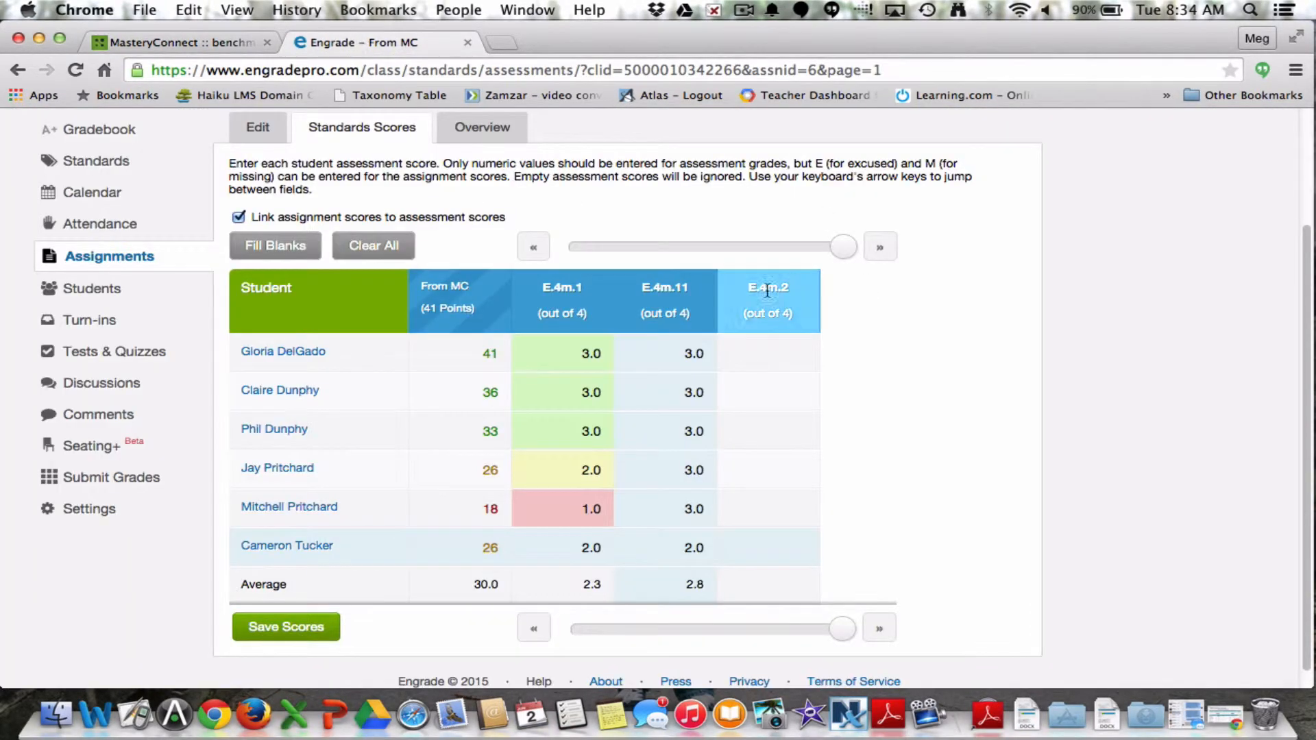
{"action": "left_click", "coordinate": [777, 355]}
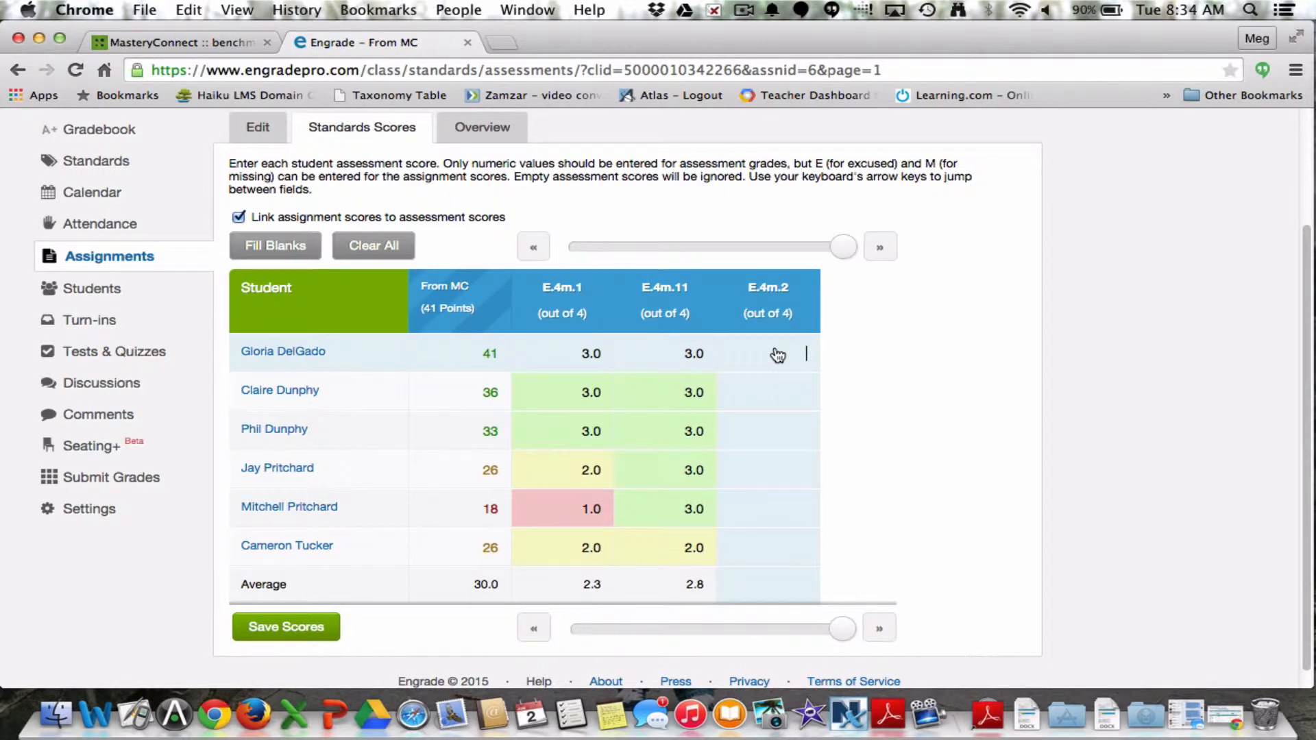
{"action": "key", "text": "3"}
{"action": "key", "text": "Down"}
{"action": "key", "text": "2"}
{"action": "key", "text": "Down"}
{"action": "key", "text": "2"}
{"action": "key", "text": "Down"}
{"action": "key", "text": "1"}
{"action": "key", "text": "Down"}
{"action": "key", "text": "1"}
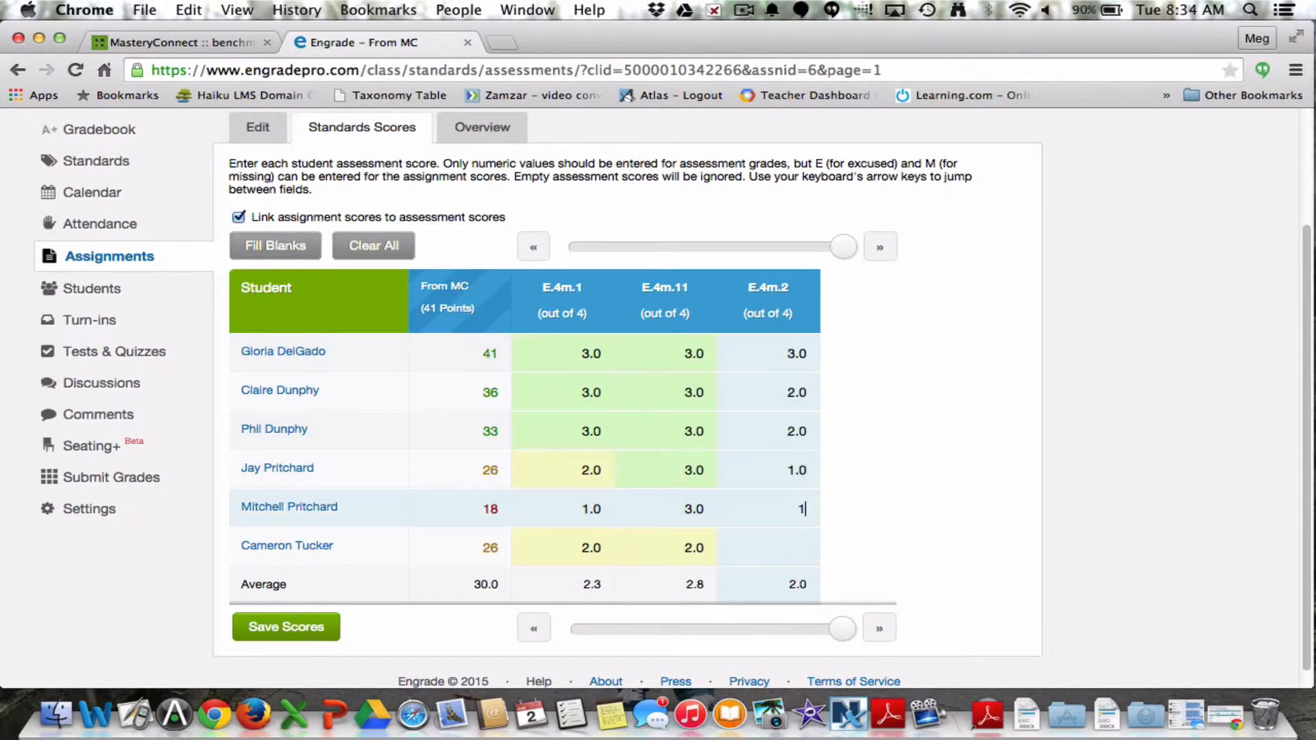
{"action": "key", "text": "Down"}
{"action": "key", "text": "3"}
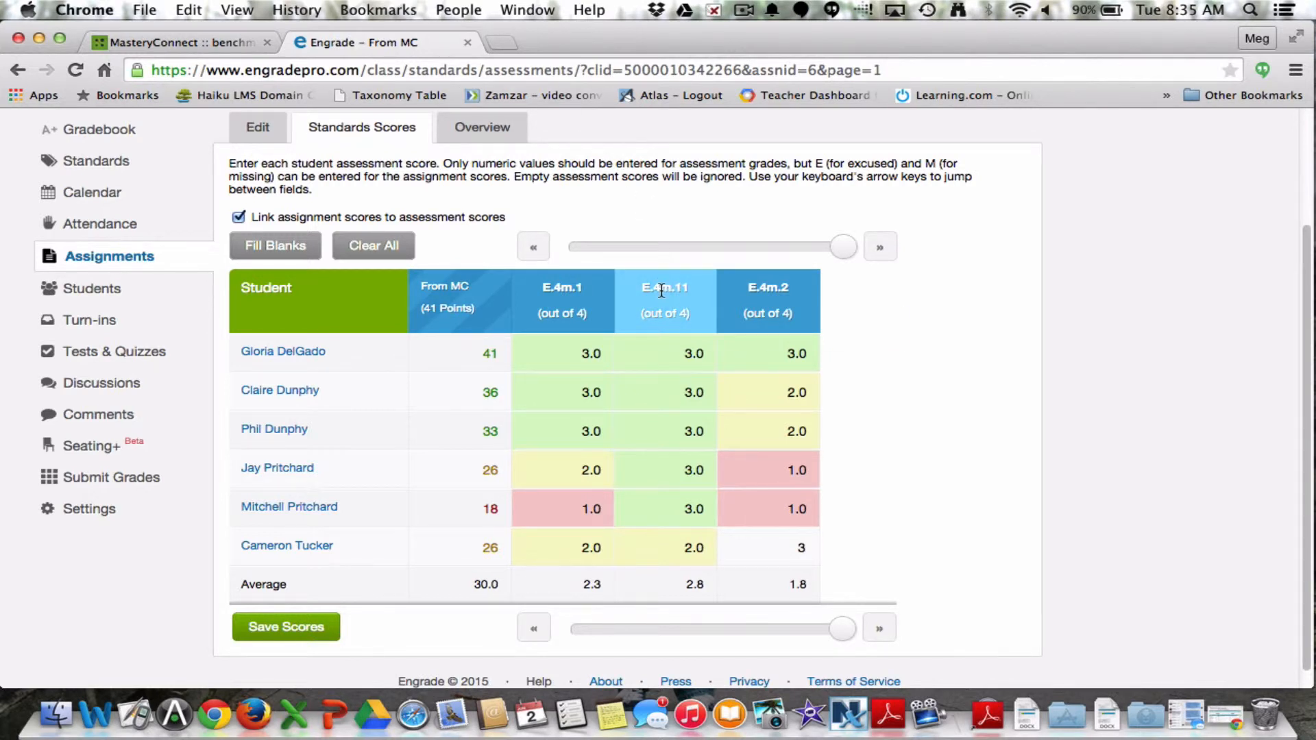
{"action": "mouse_move", "coordinate": [660, 290]}
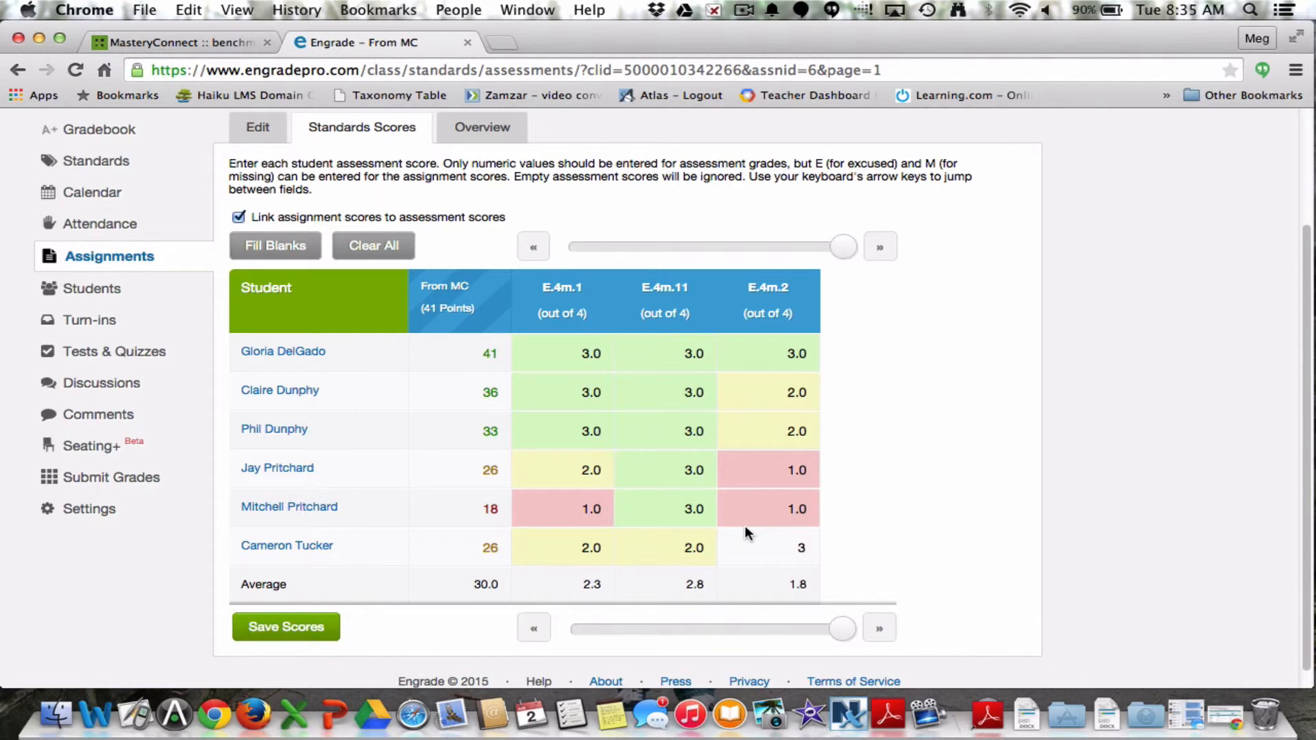
{"action": "left_click", "coordinate": [306, 632]}
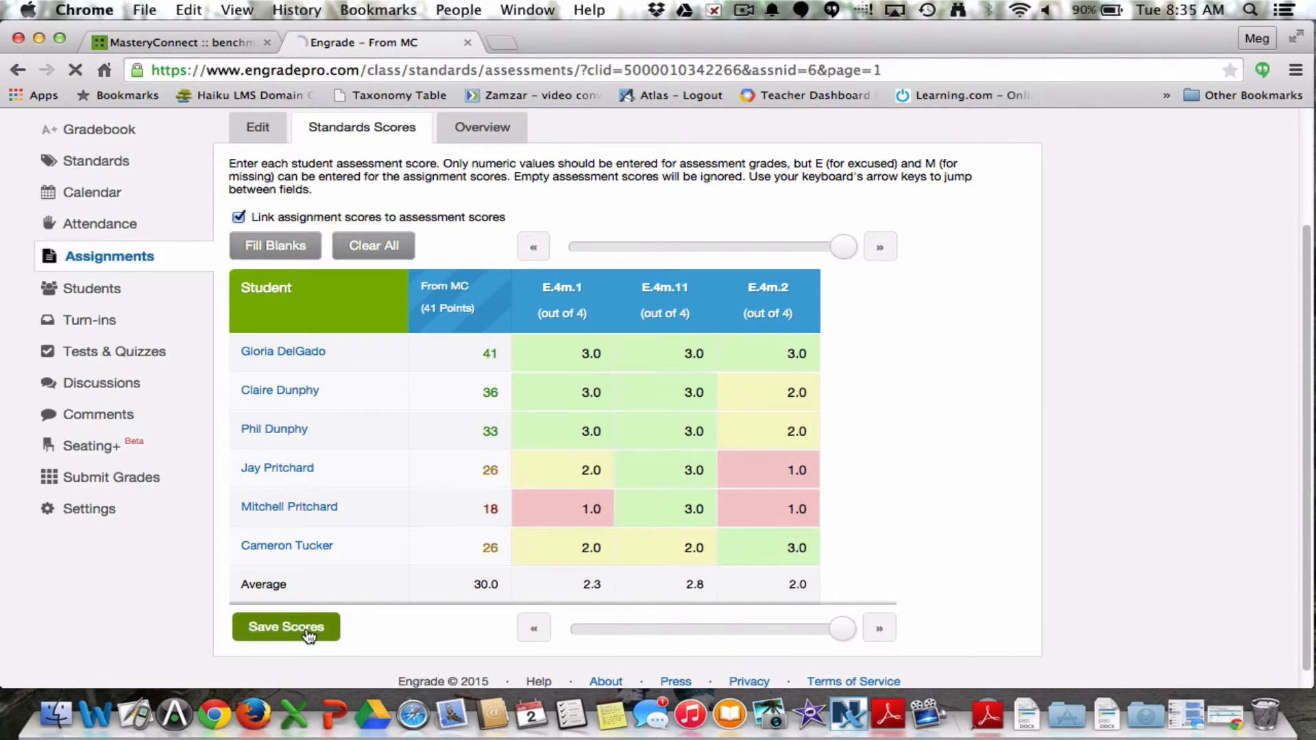